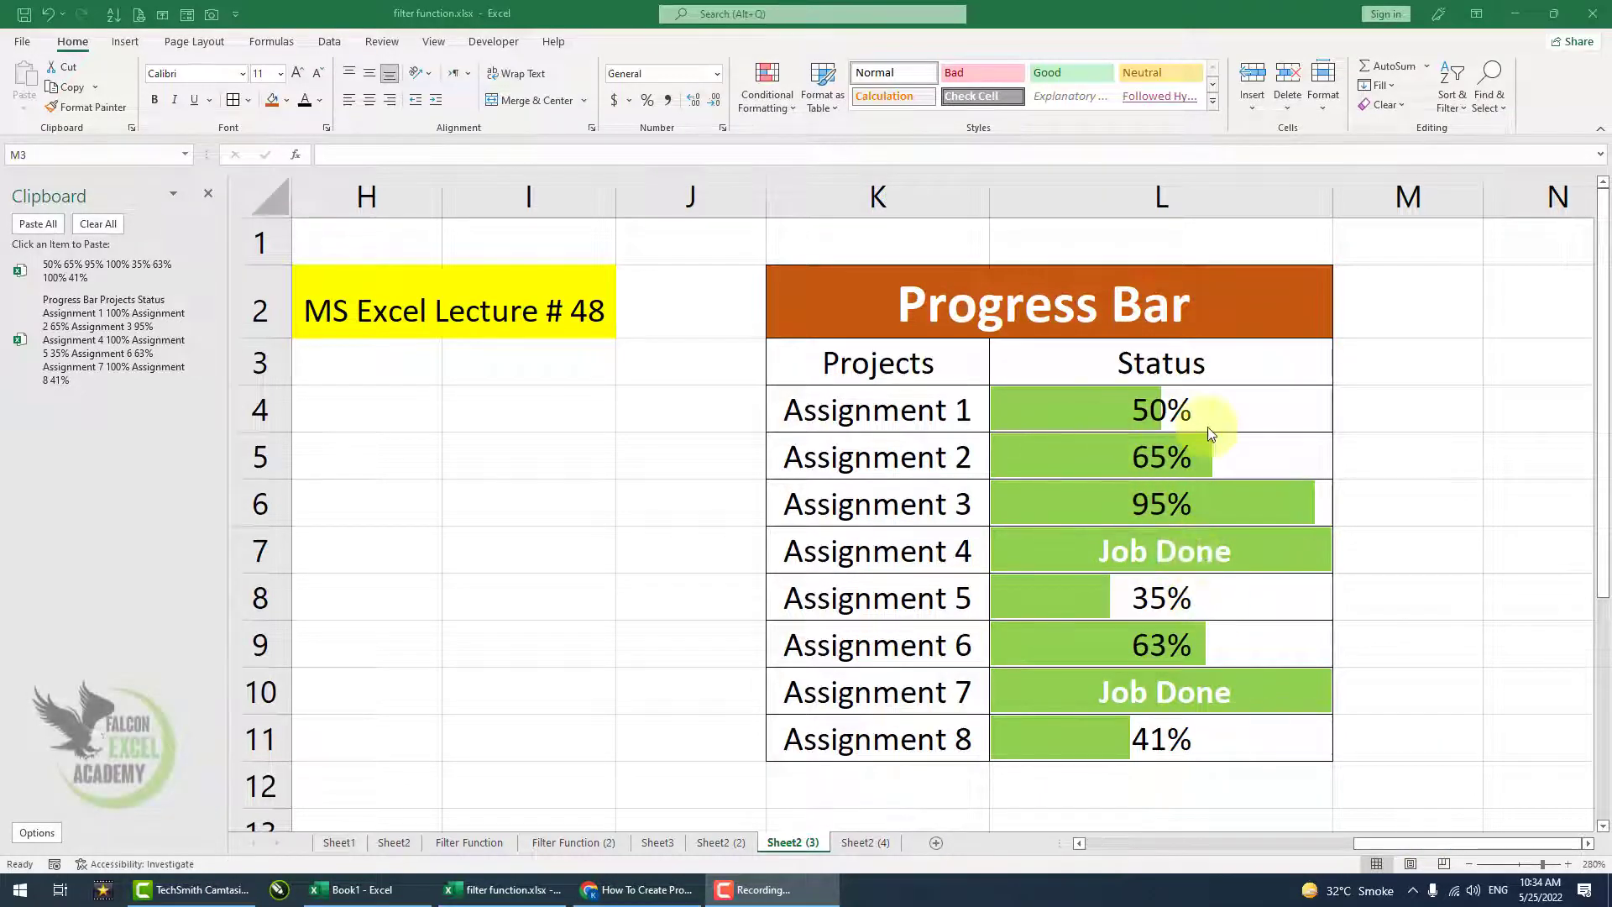
Step: Set the status of Assignment 1 to 78% and of Assignment 2 to 100%
{"action": "left_click", "coordinate": [1146, 420]}
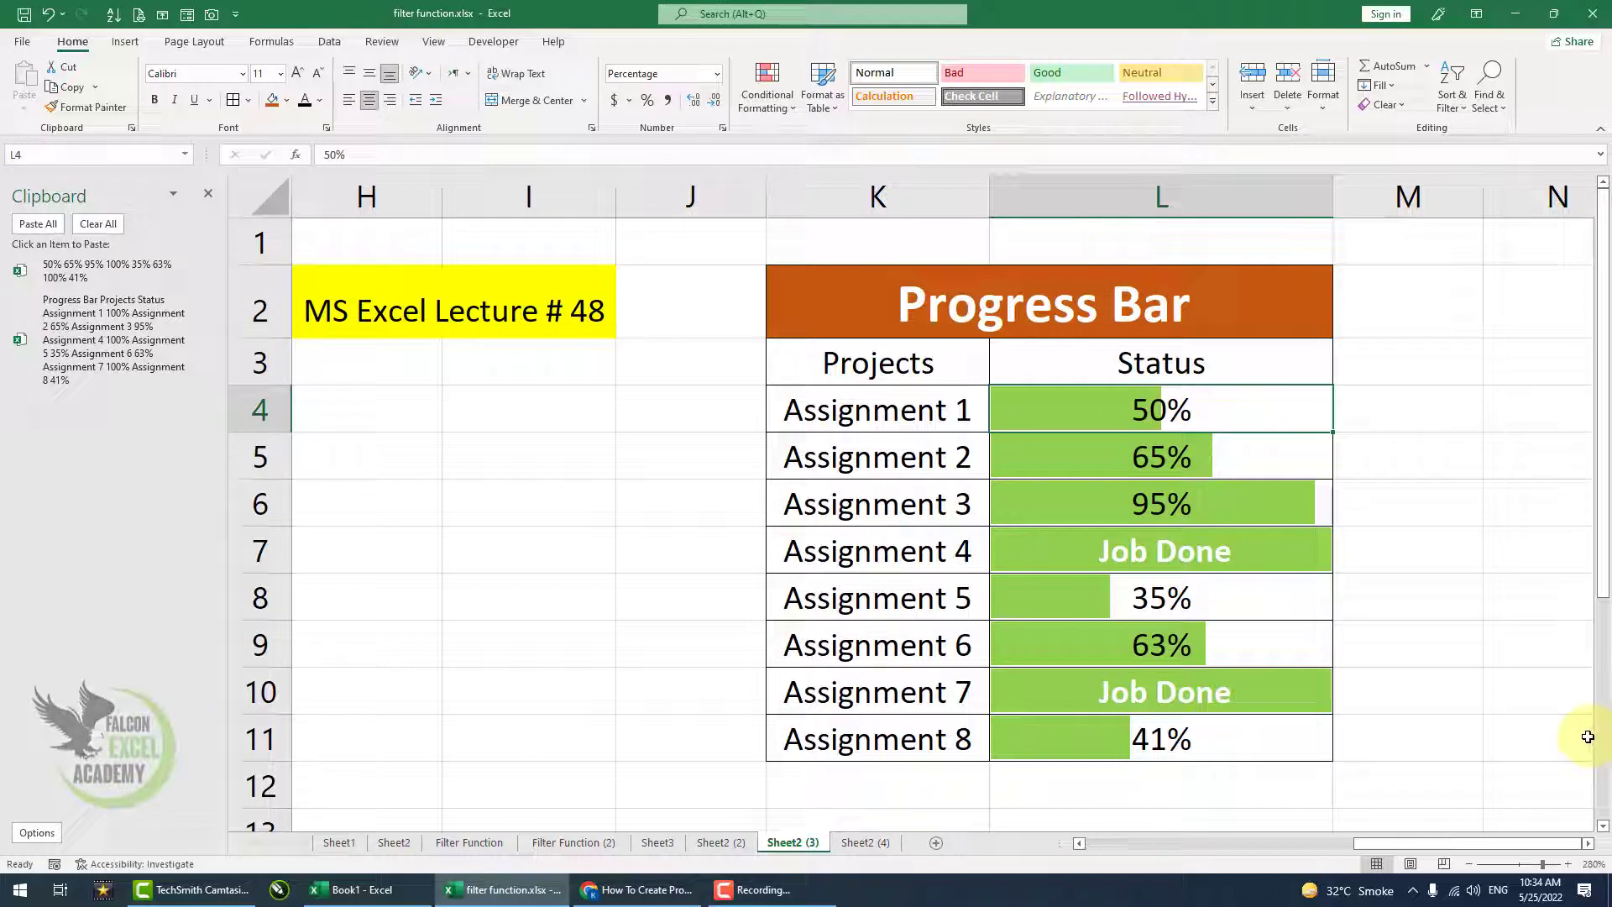
{"action": "type", "text": "78%"}
{"action": "key", "text": "Return"}
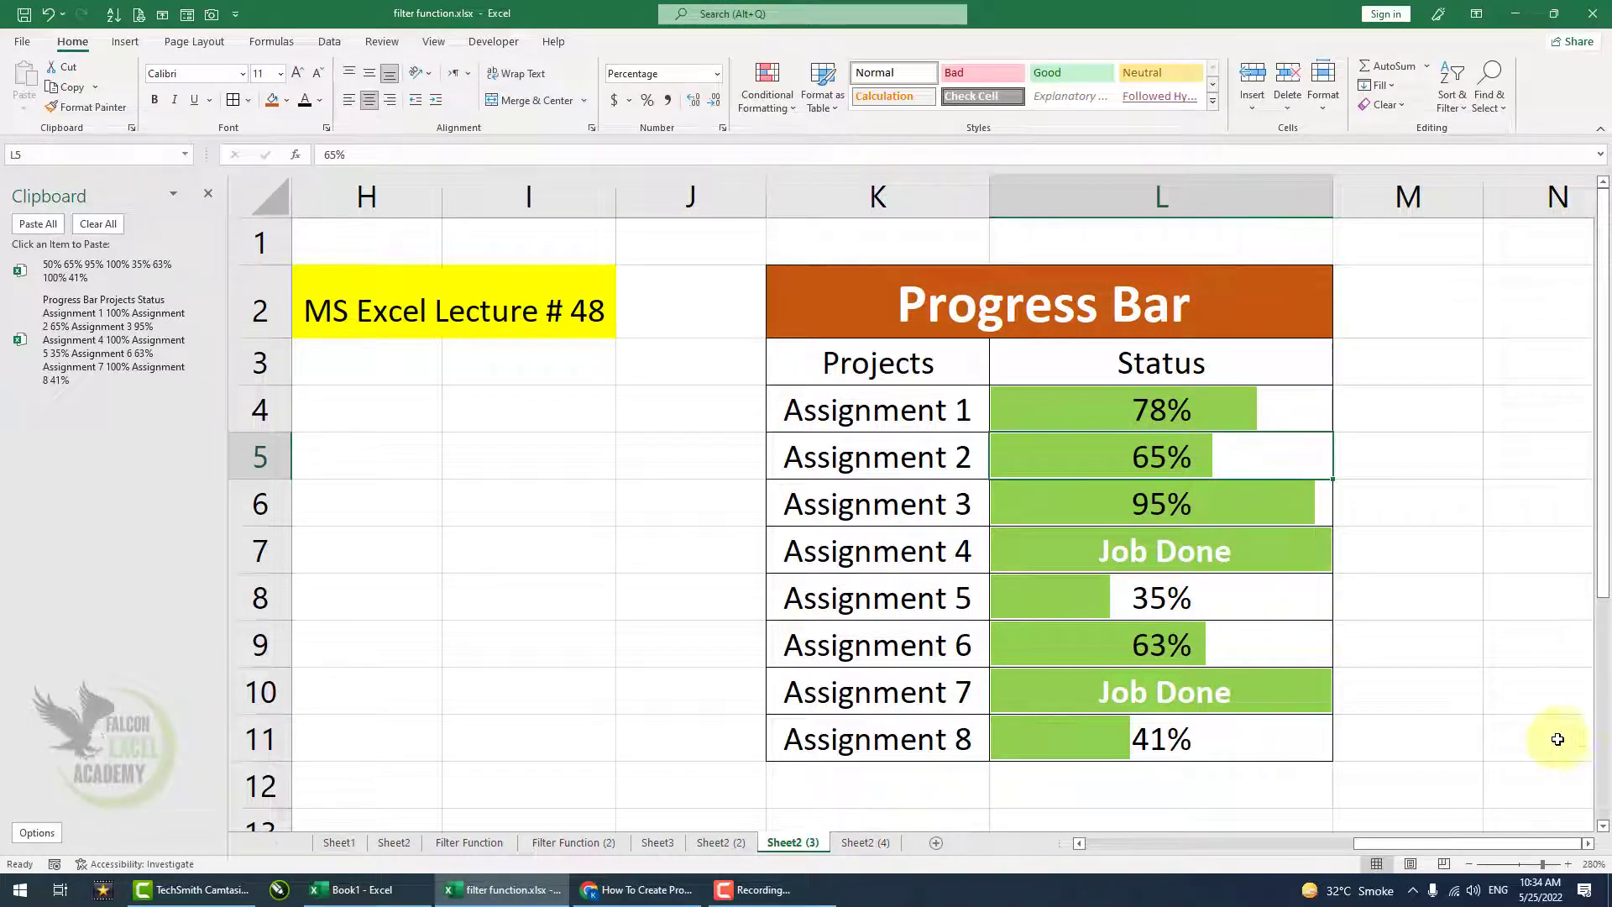
{"action": "type", "text": "100"}
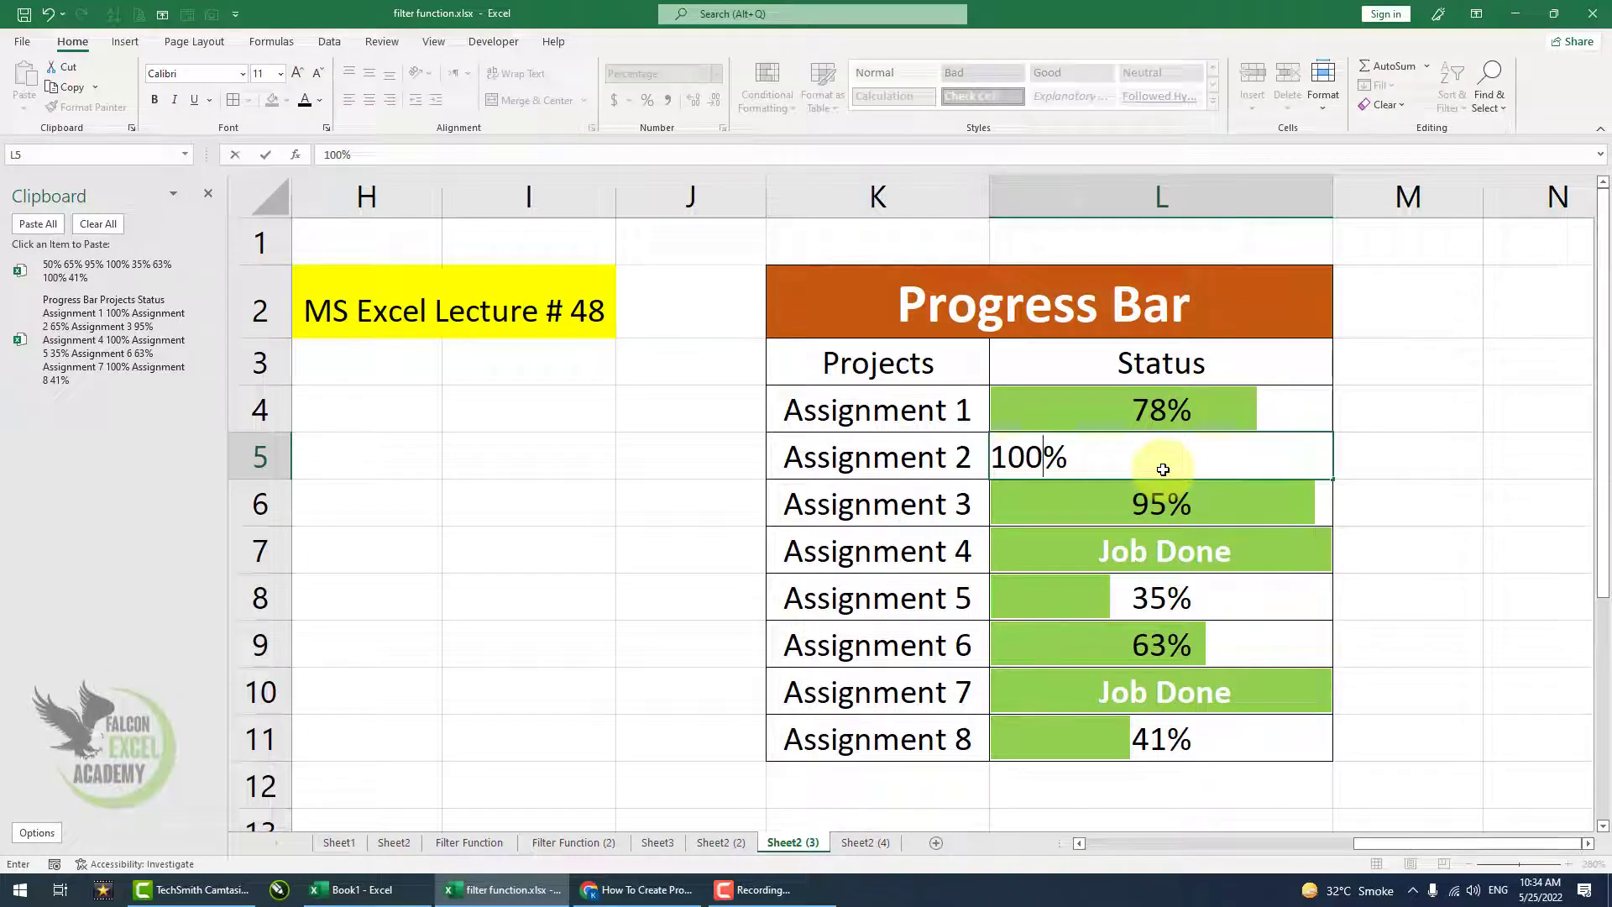
{"action": "key", "text": "Return"}
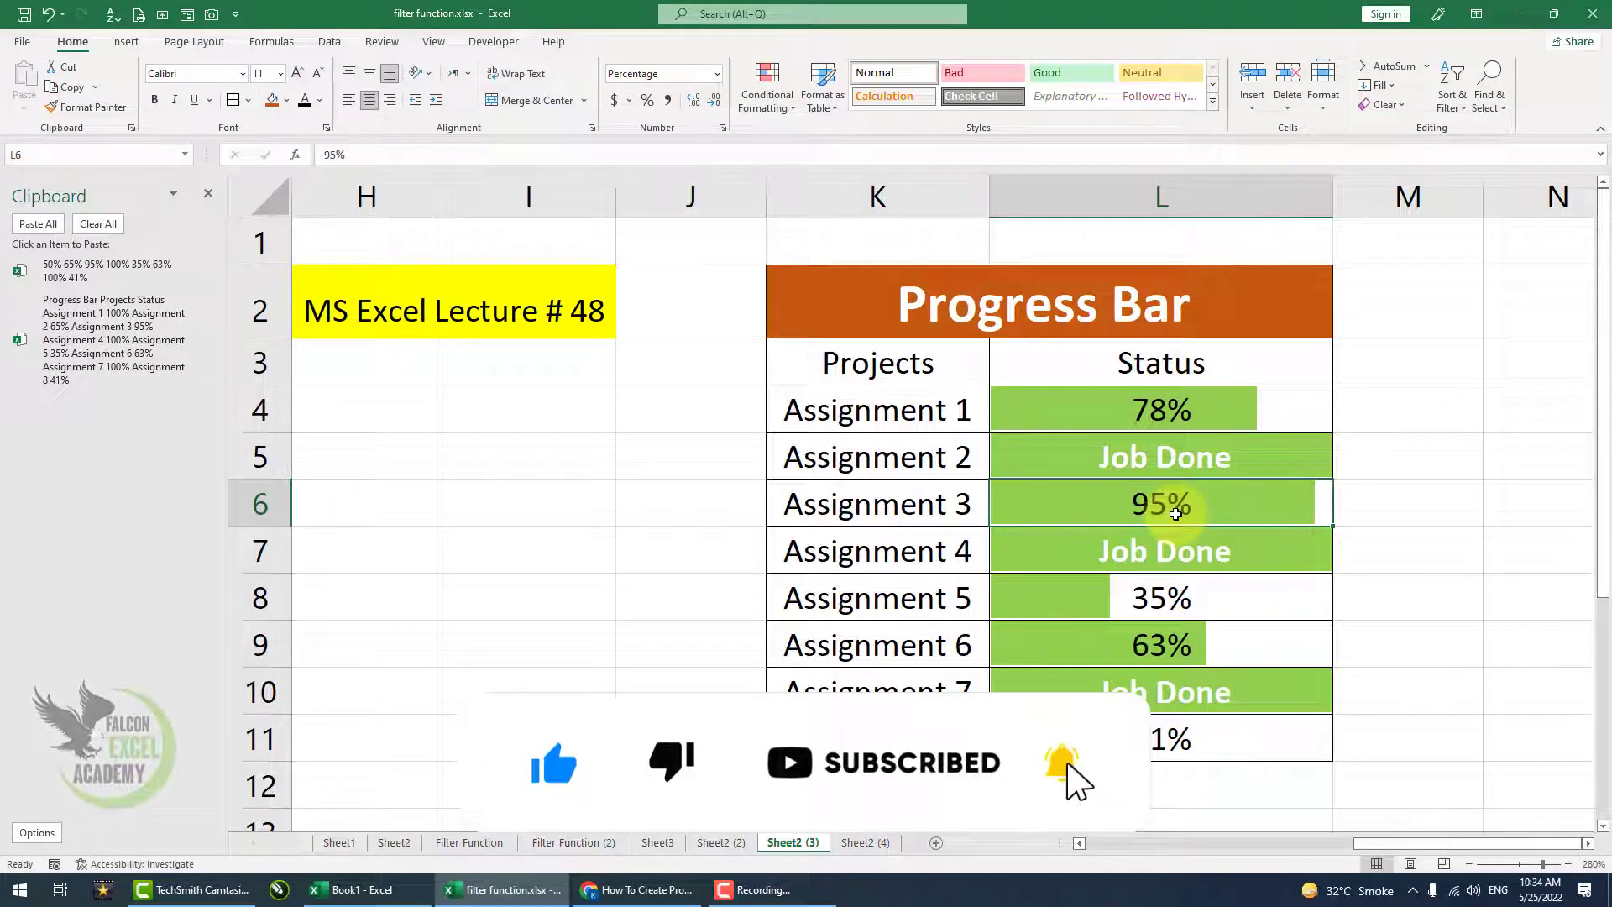
Step: On Sheet2 (4), start a new conditional formatting rule for the status values L4:L11 with the Data Bar format style
{"action": "left_click", "coordinate": [865, 843]}
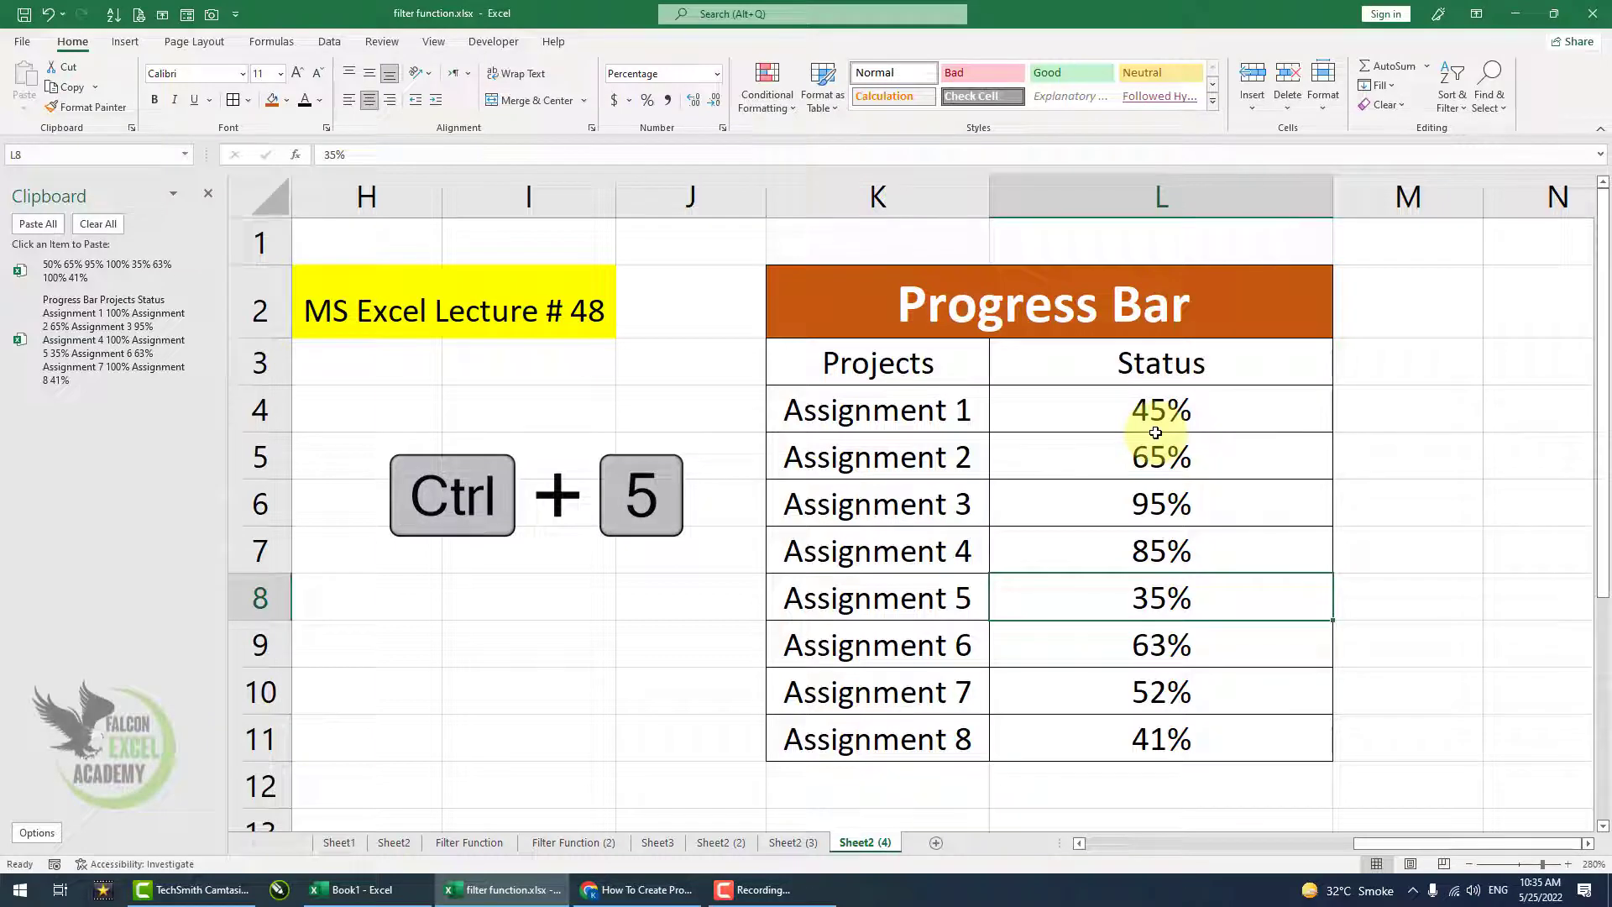
{"action": "left_click_drag", "start_coordinate": [1163, 409], "coordinate": [1171, 732]}
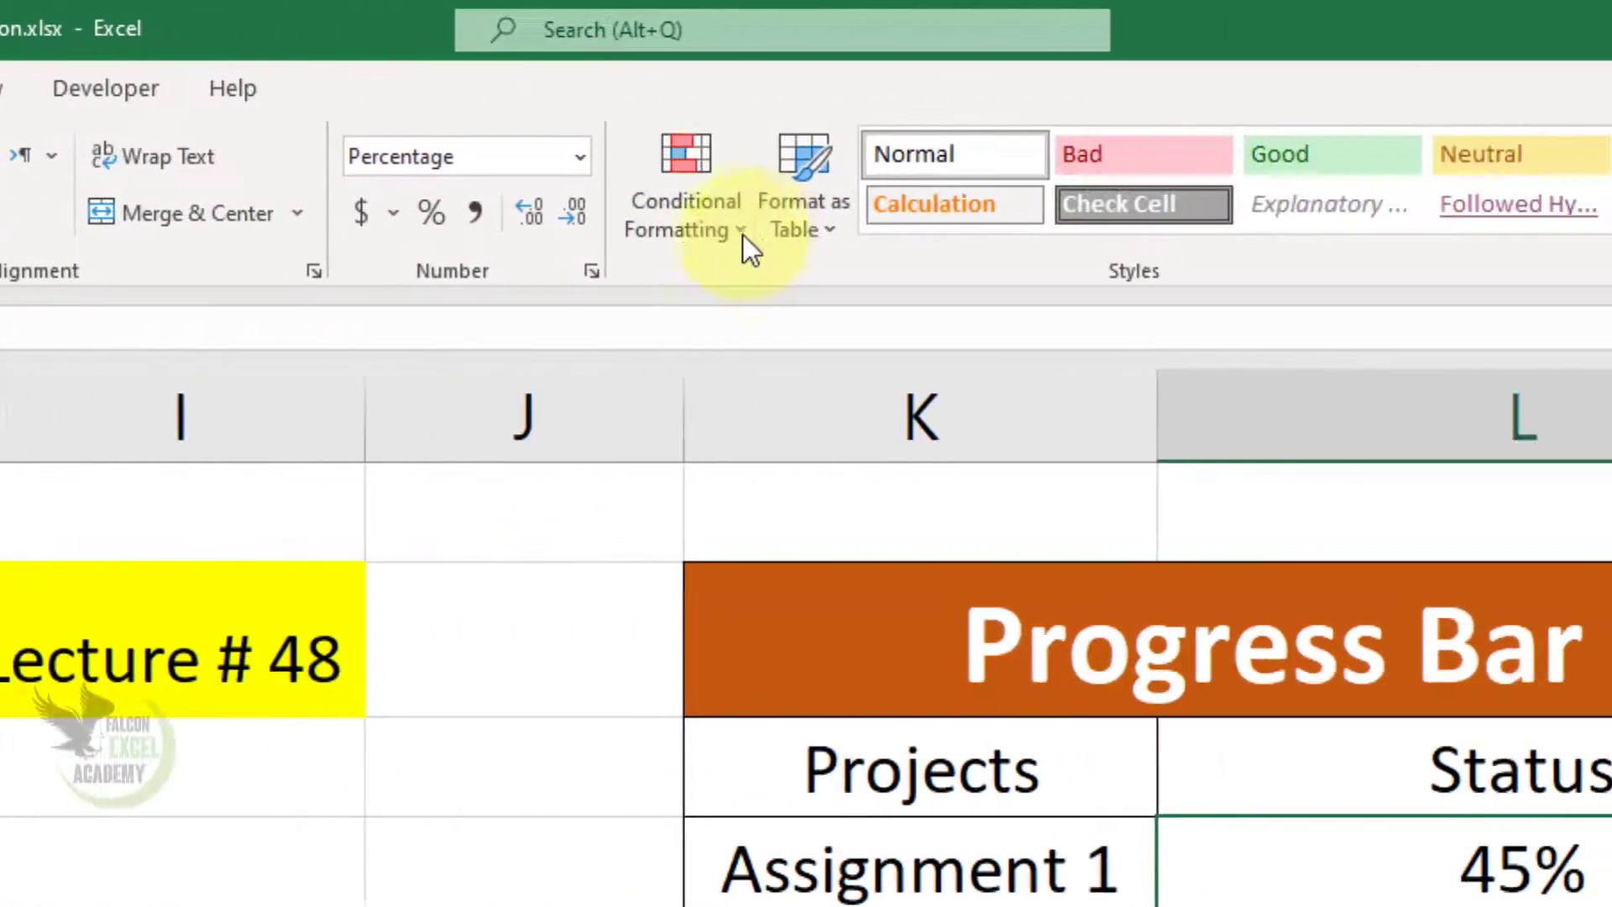
{"action": "left_click", "coordinate": [698, 235]}
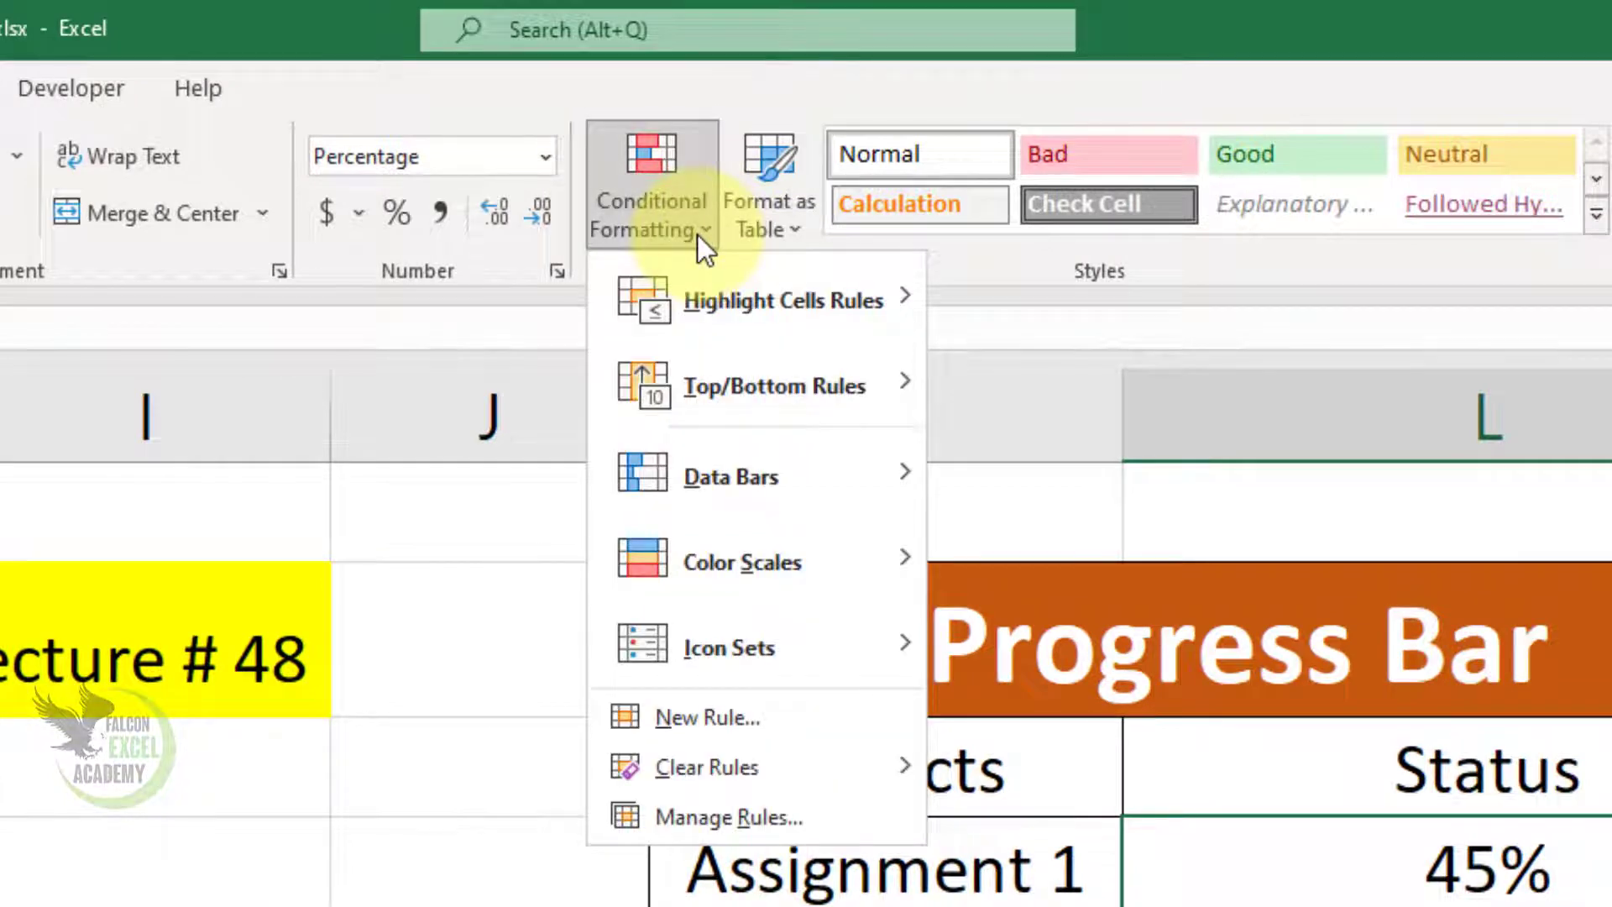
{"action": "left_click", "coordinate": [805, 717]}
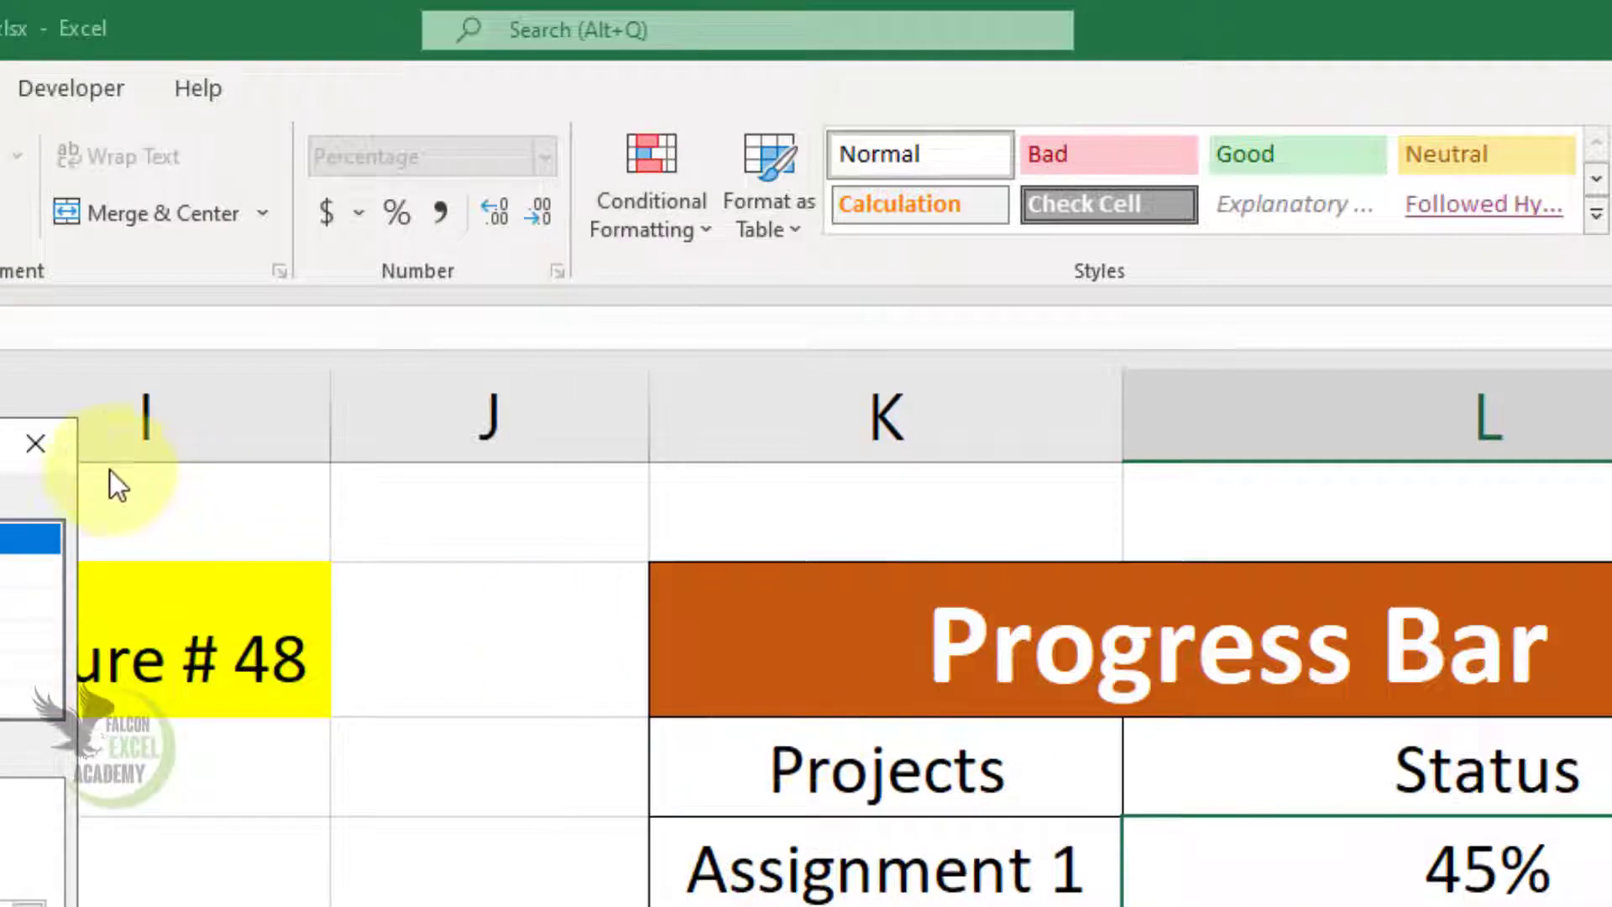
{"action": "left_click_drag", "start_coordinate": [2, 448], "coordinate": [1185, 75]}
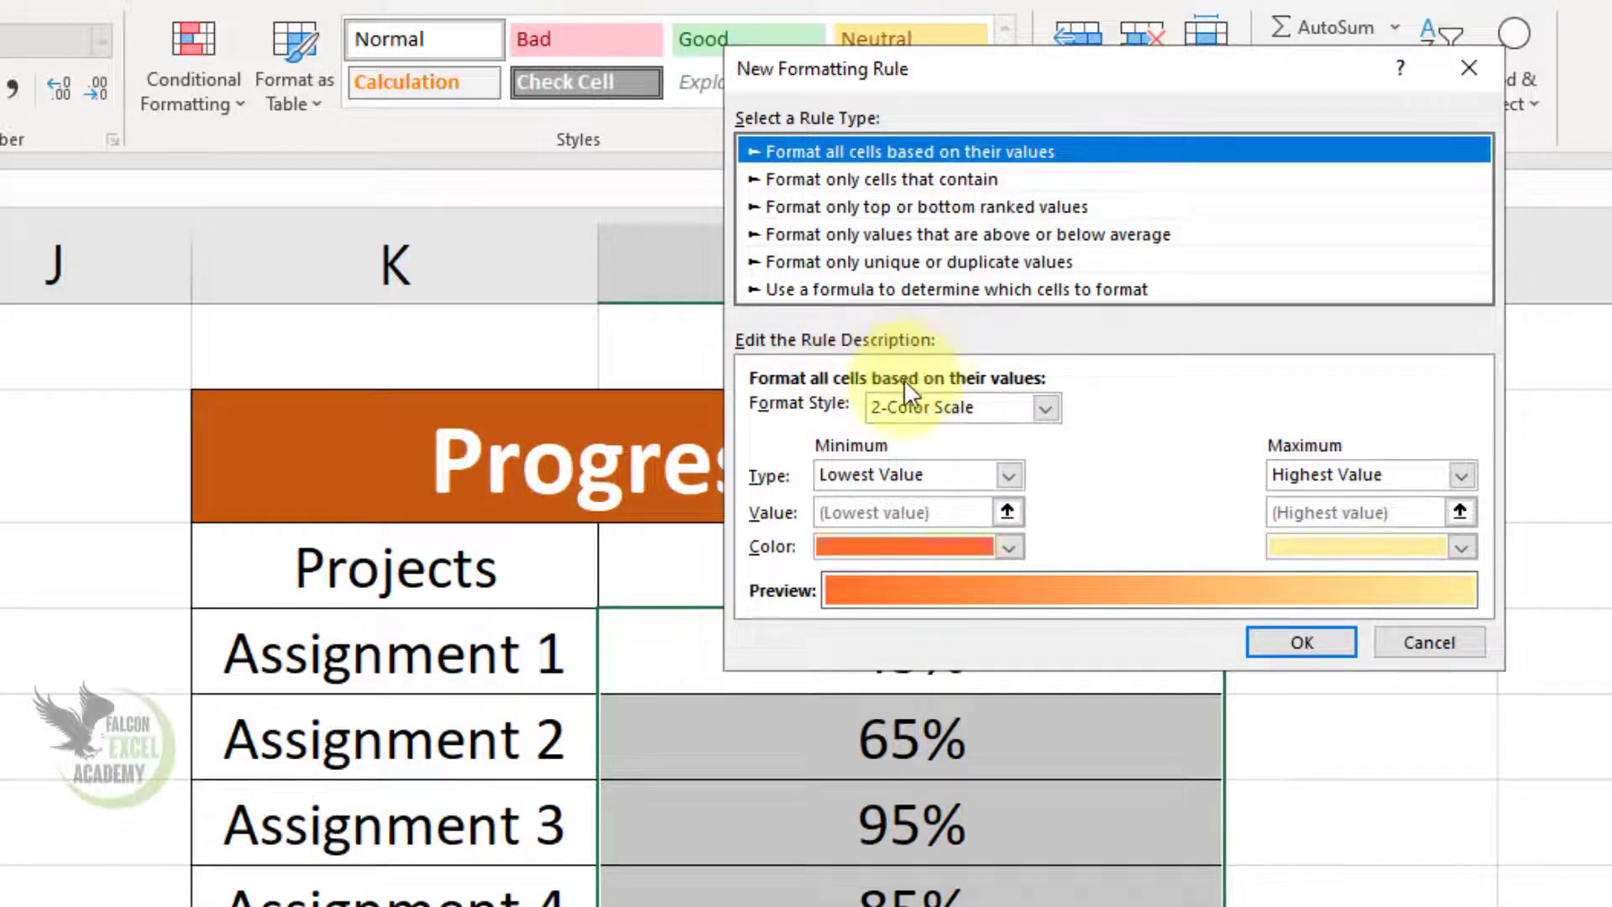
{"action": "left_click", "coordinate": [1045, 408]}
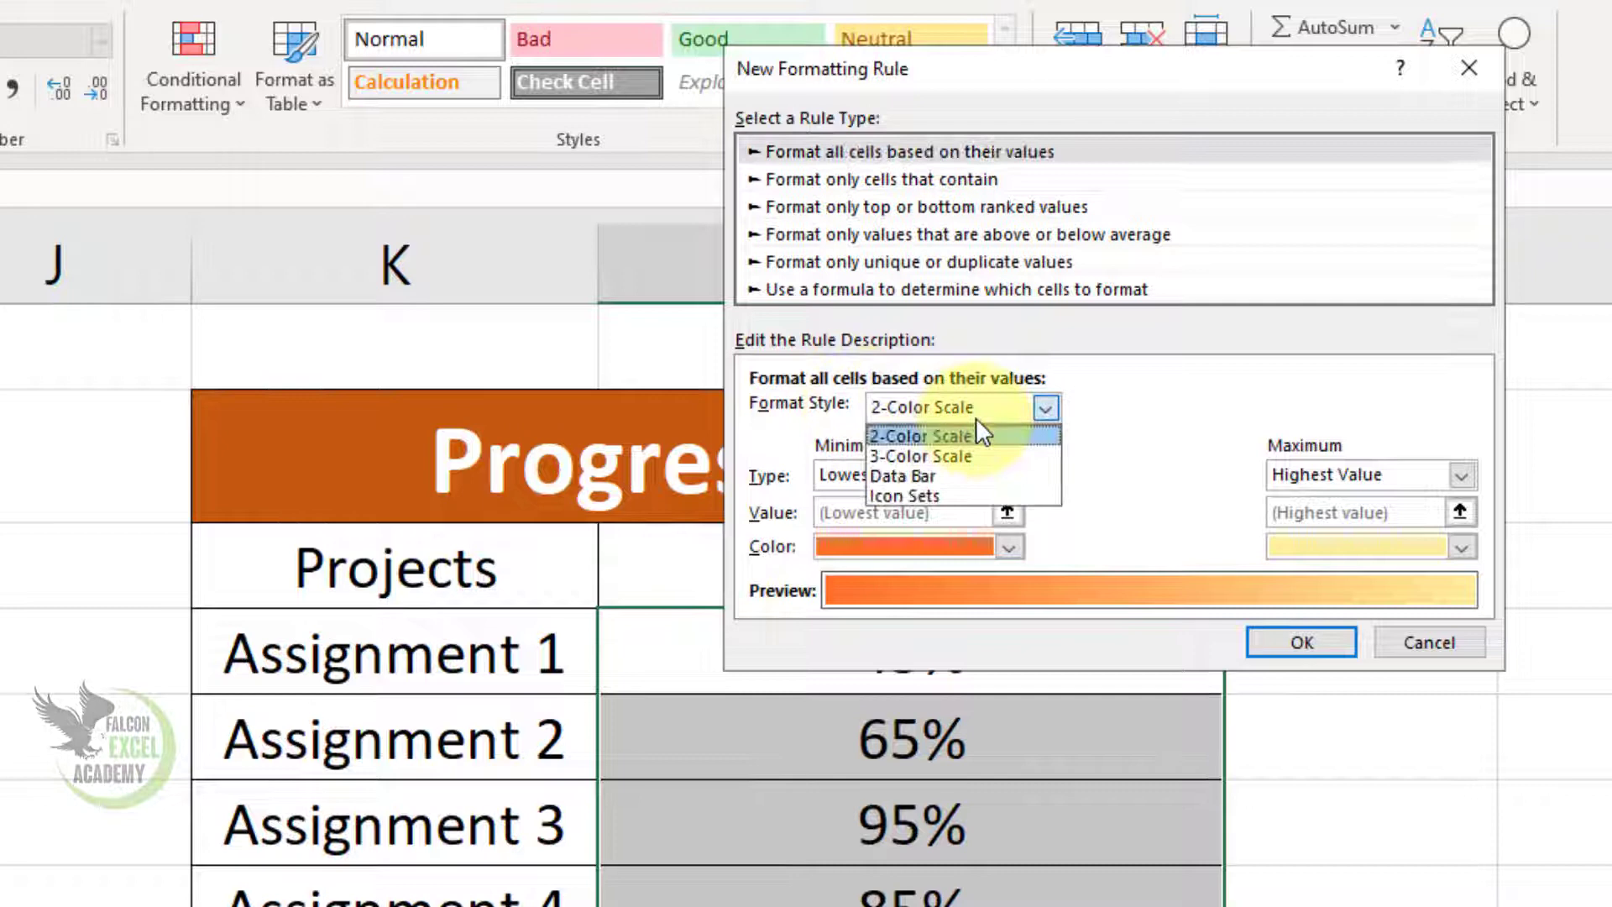
{"action": "left_click", "coordinate": [942, 477]}
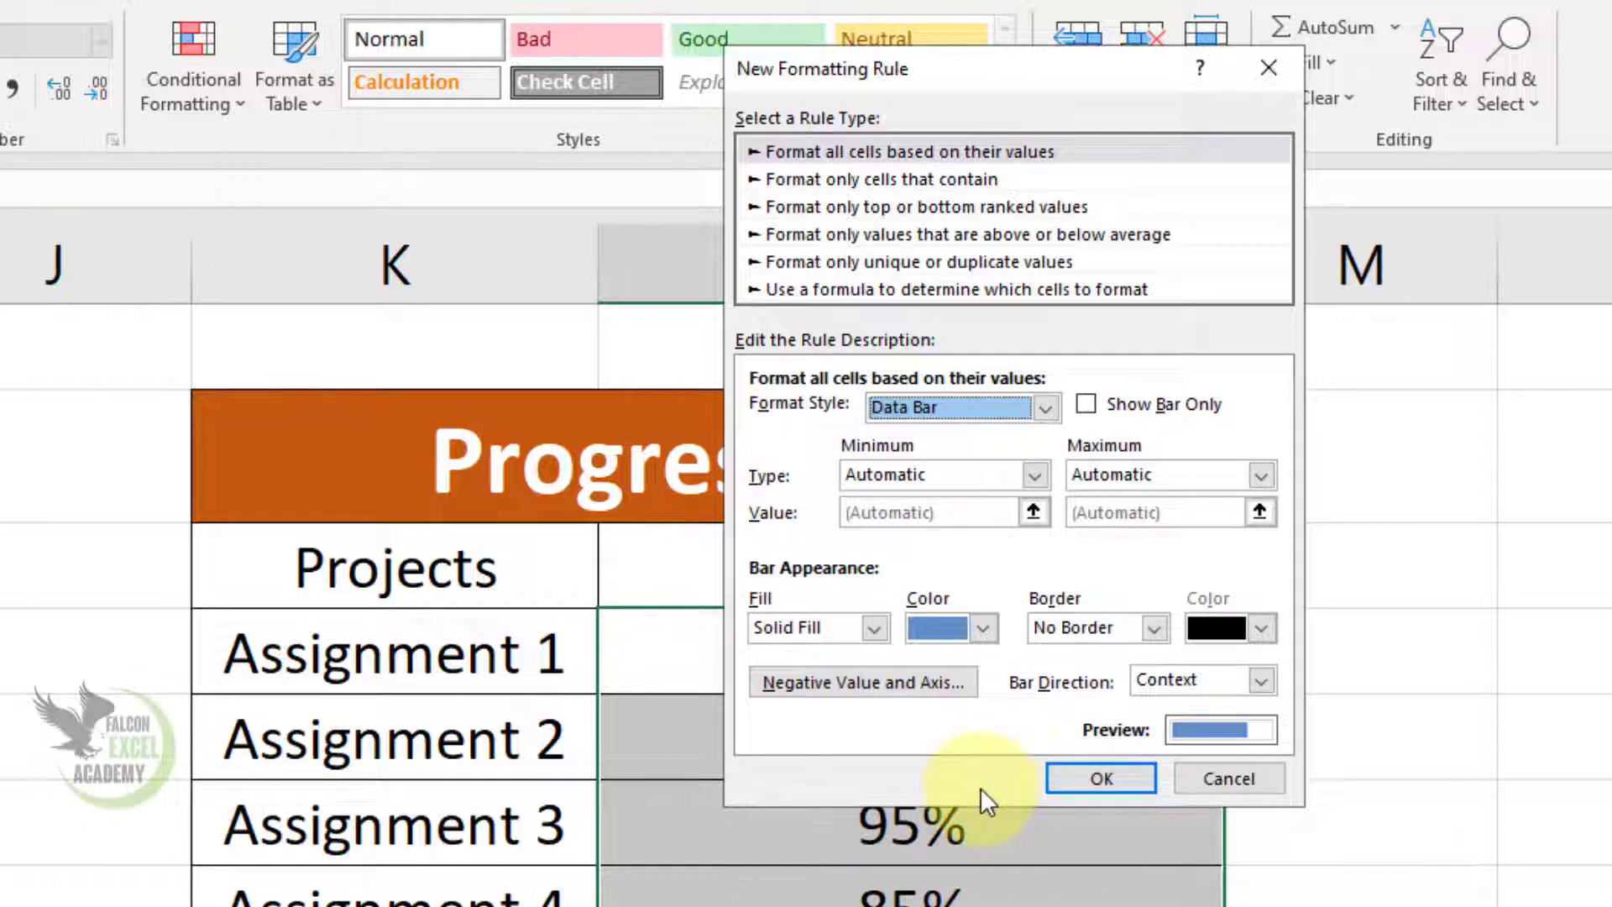
Step: Set the data bar's minimum to type Number with value 0 and its maximum to type Number with value 1
{"action": "left_click", "coordinate": [937, 475]}
{"action": "left_click", "coordinate": [894, 526]}
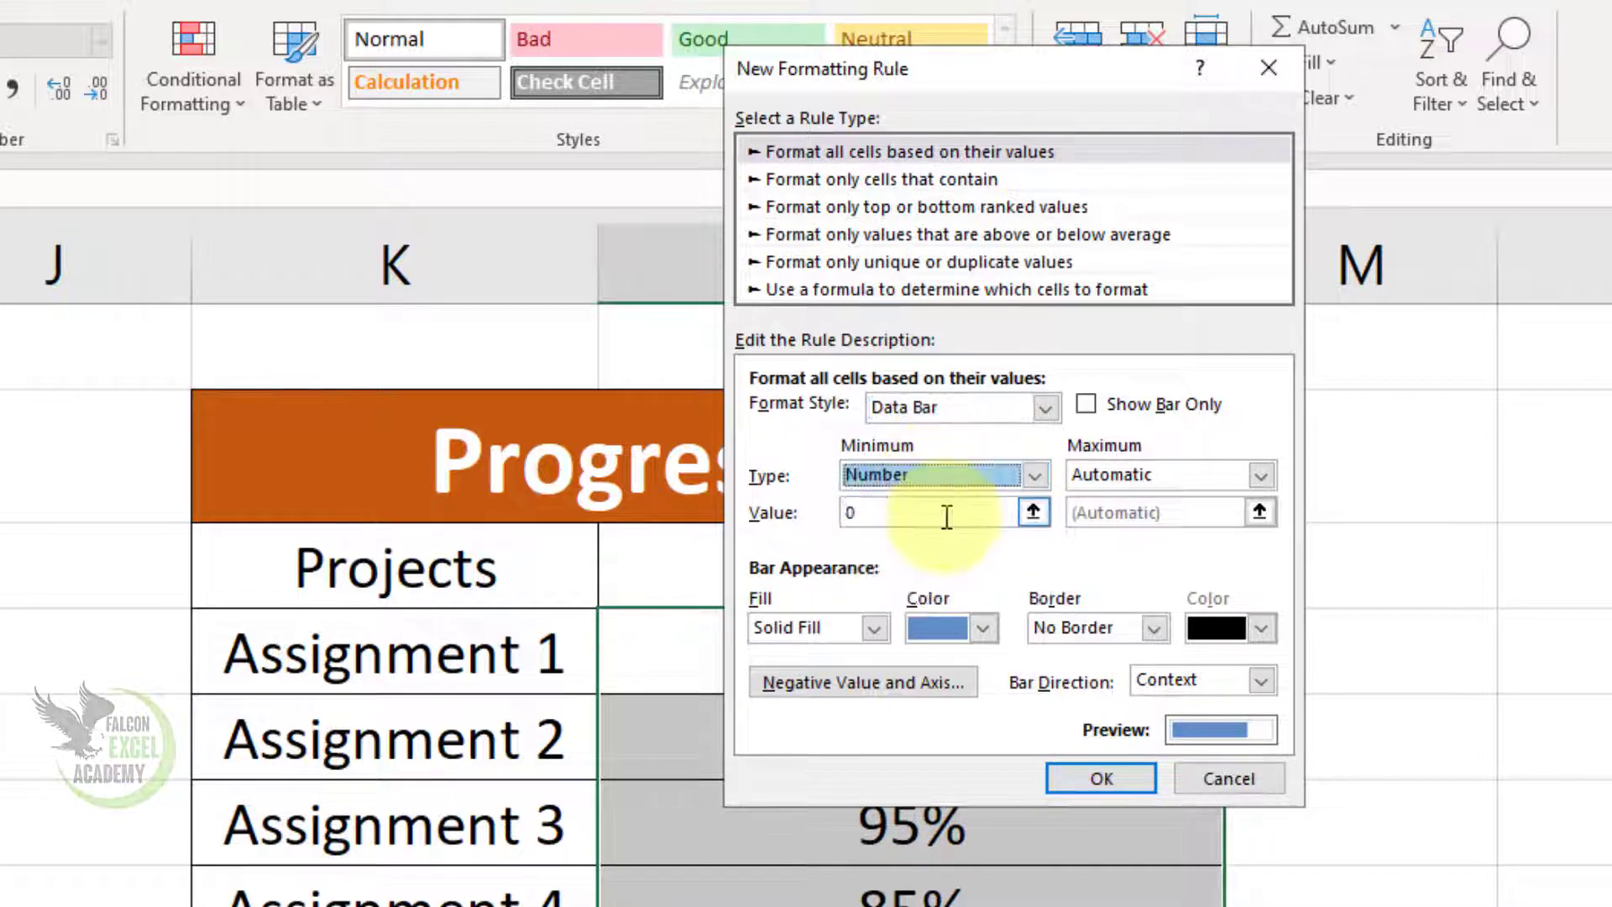
{"action": "left_click", "coordinate": [1115, 480]}
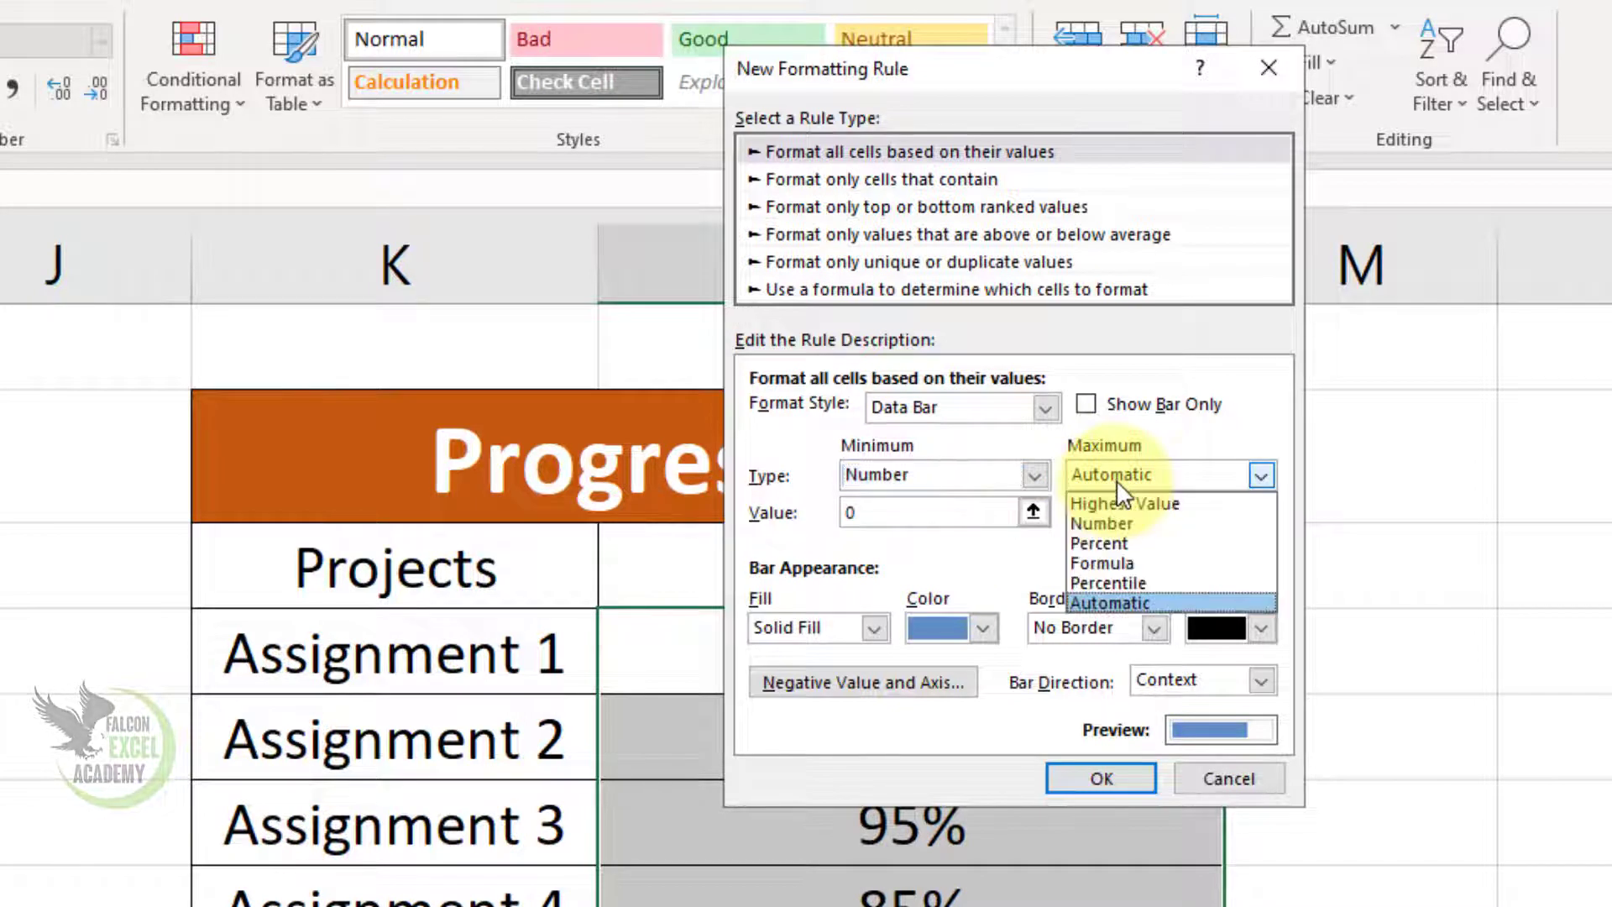
{"action": "left_click", "coordinate": [1121, 527]}
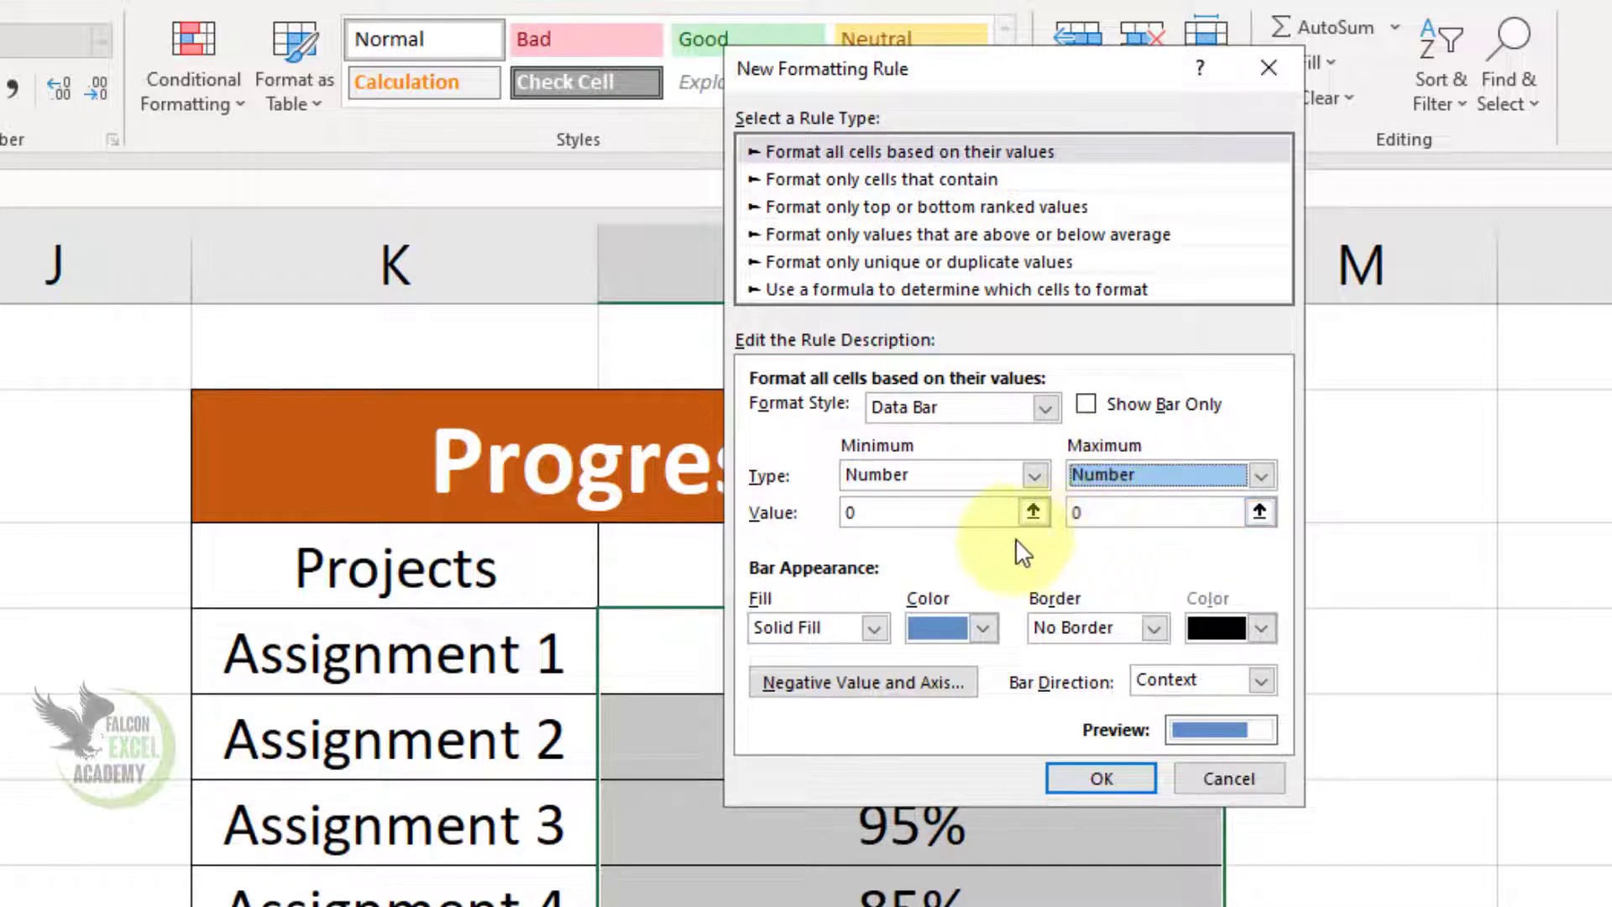
{"action": "left_click", "coordinate": [921, 512]}
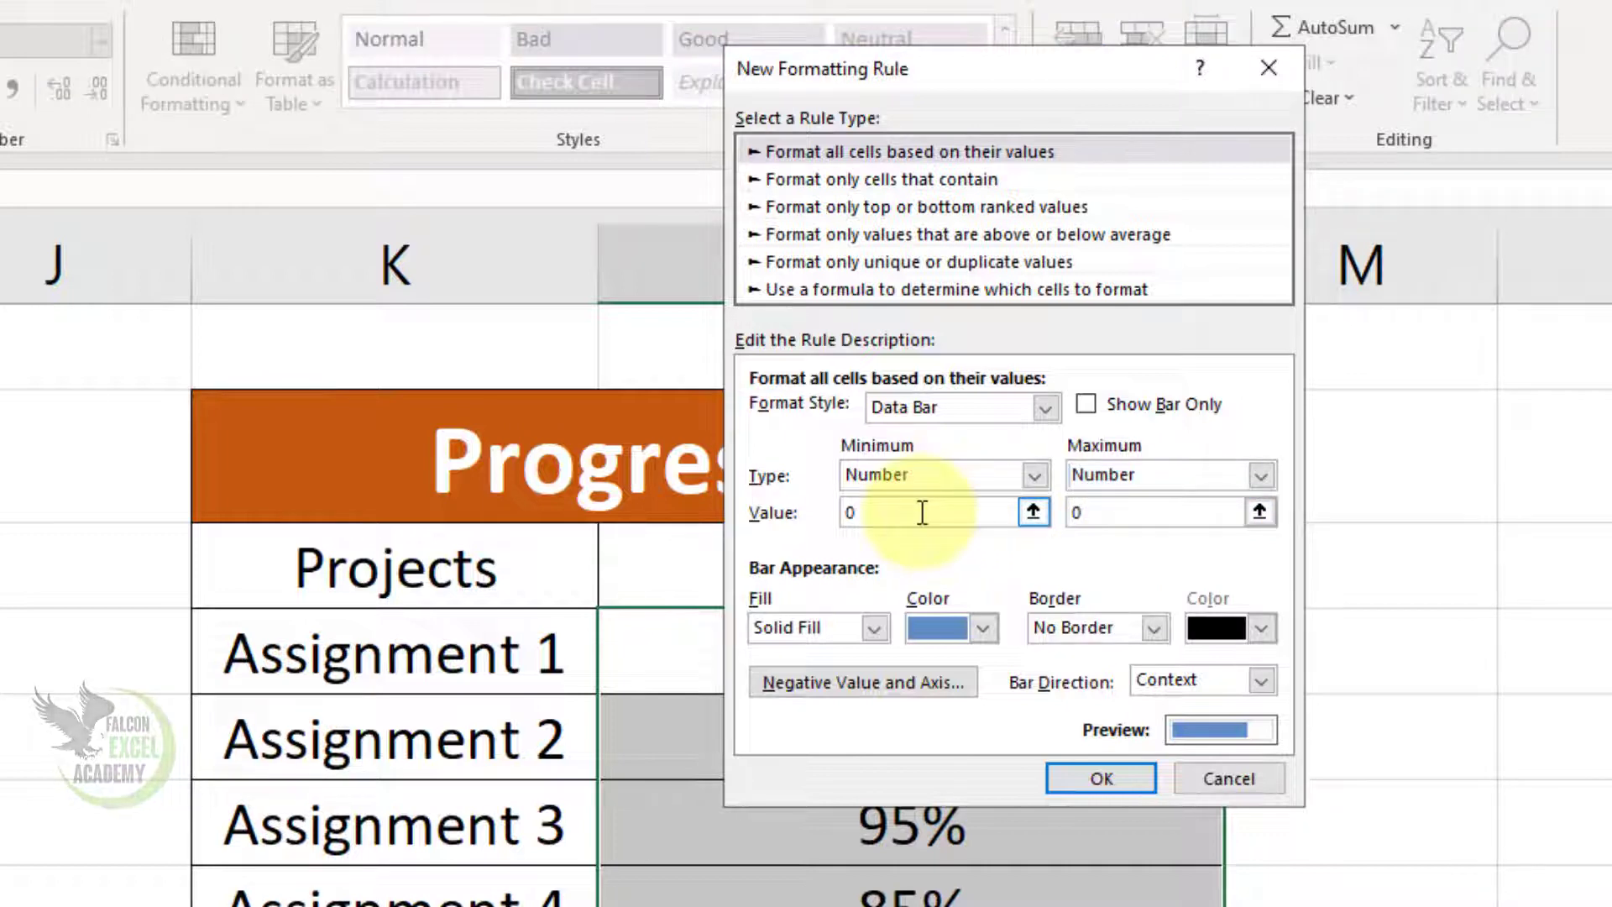
{"action": "key", "text": "Tab"}
{"action": "key", "text": "Tab"}
{"action": "key", "text": "Tab"}
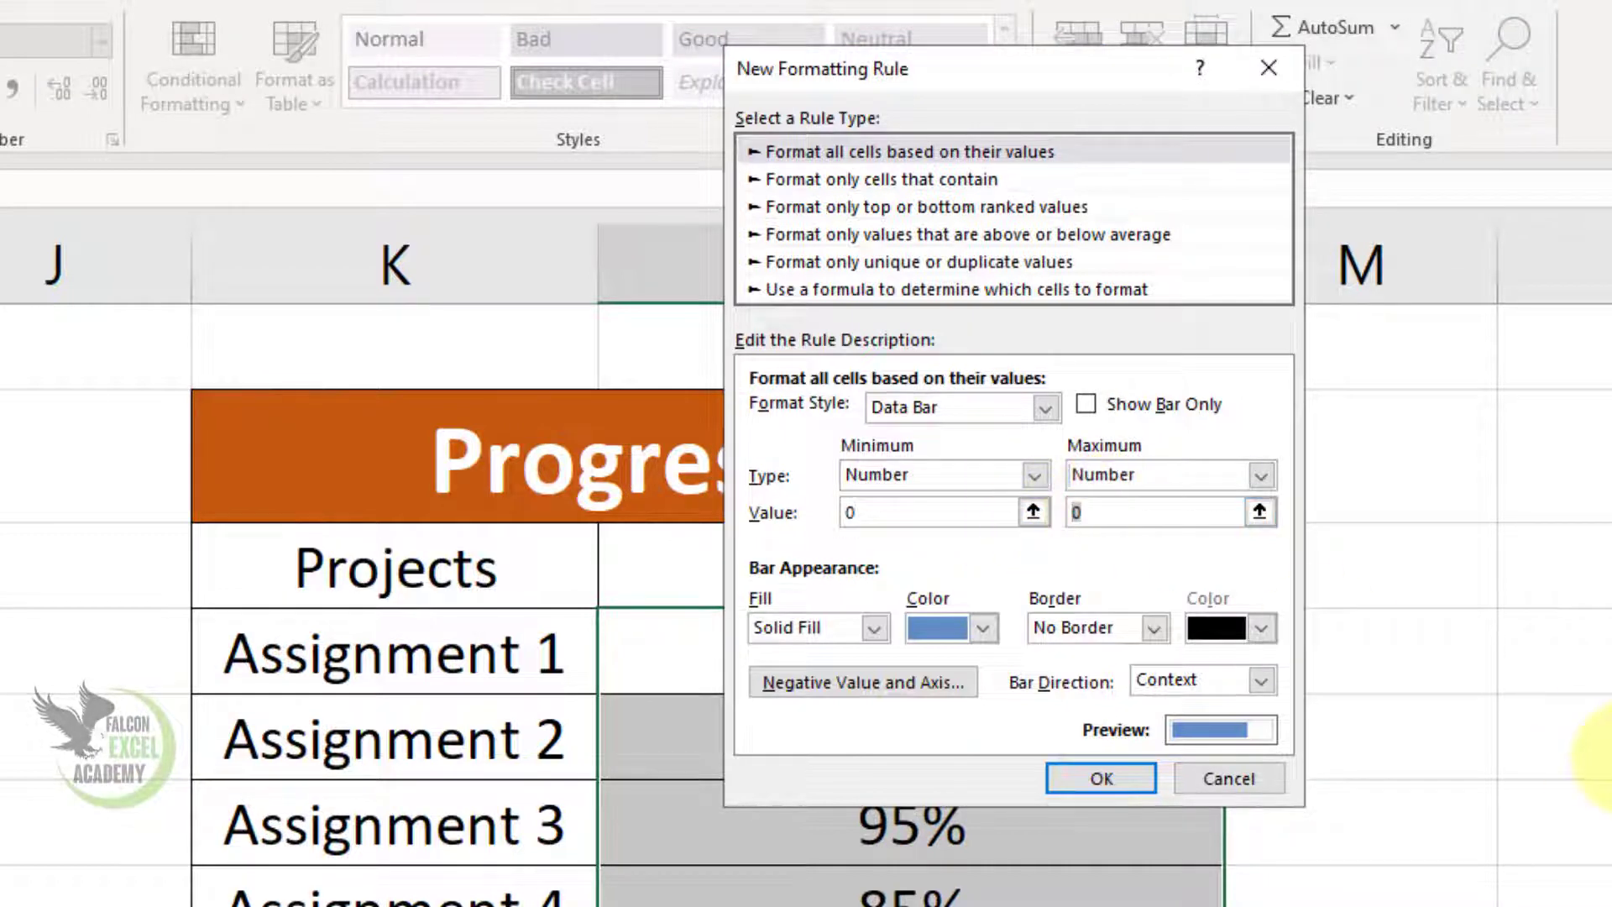
{"action": "type", "text": "1"}
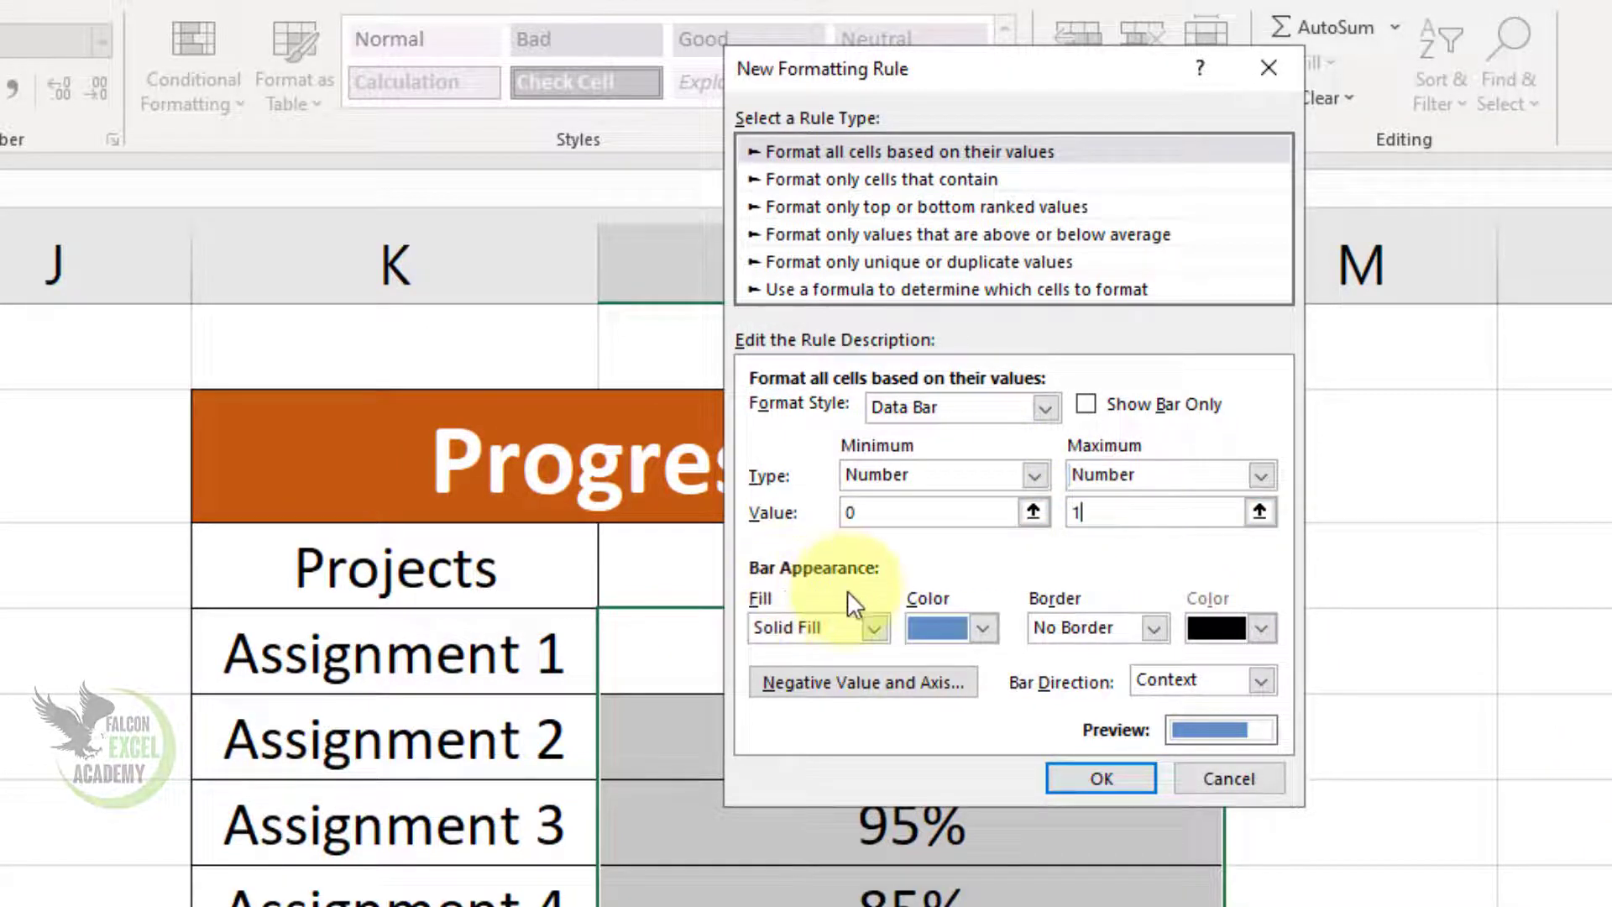
Step: Give the data bars a solid light green fill and apply the rule
{"action": "left_click", "coordinate": [859, 628]}
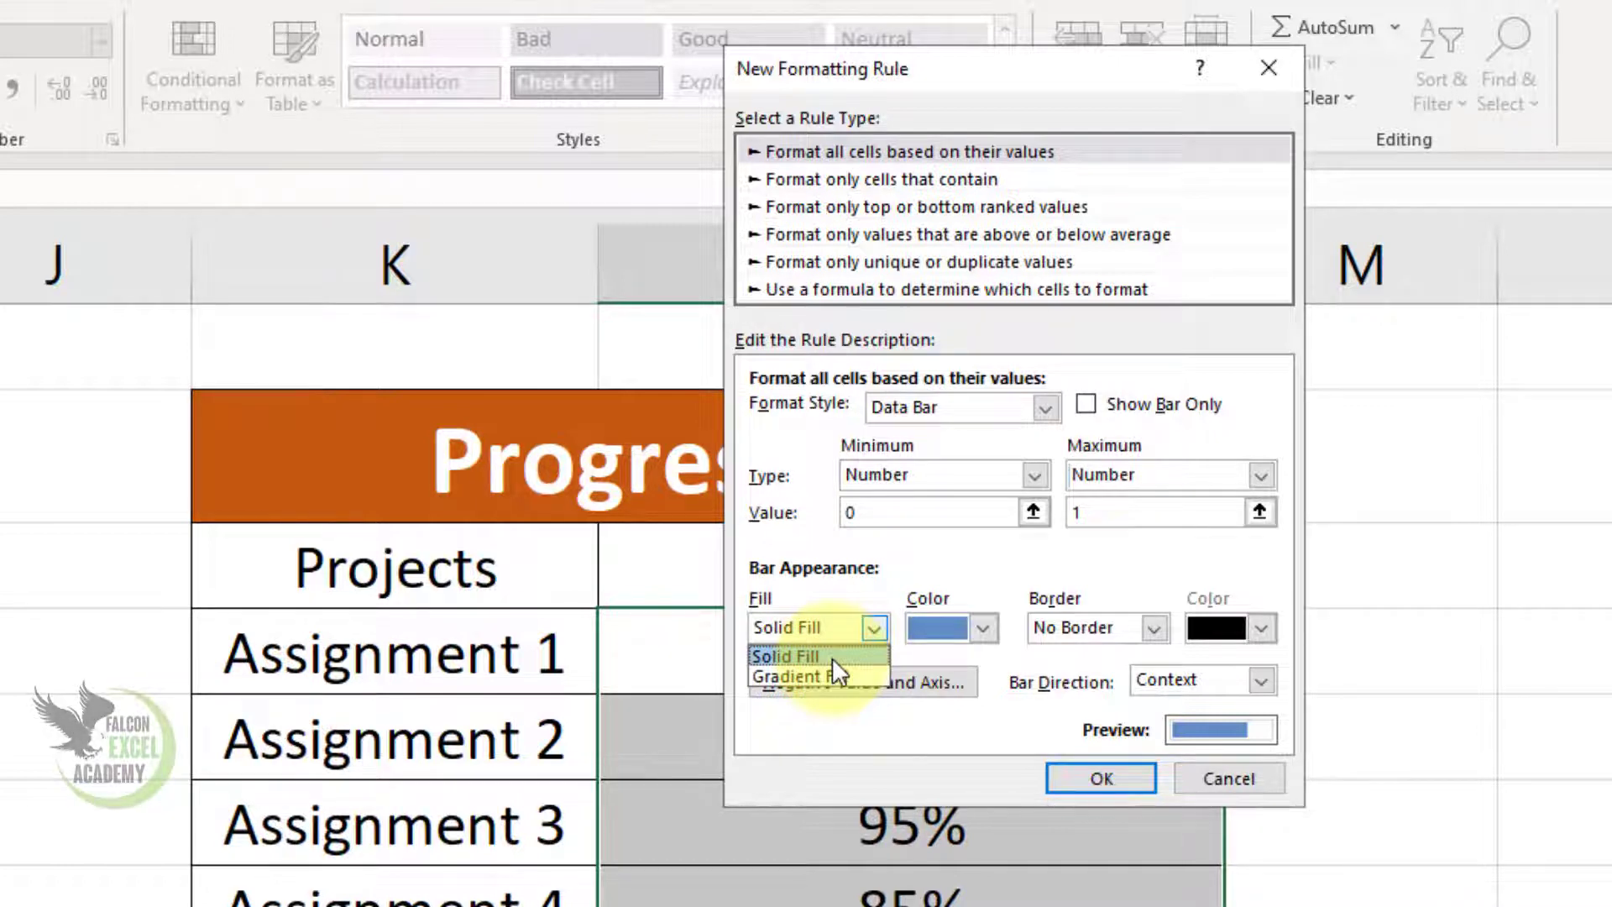
{"action": "left_click", "coordinate": [831, 656]}
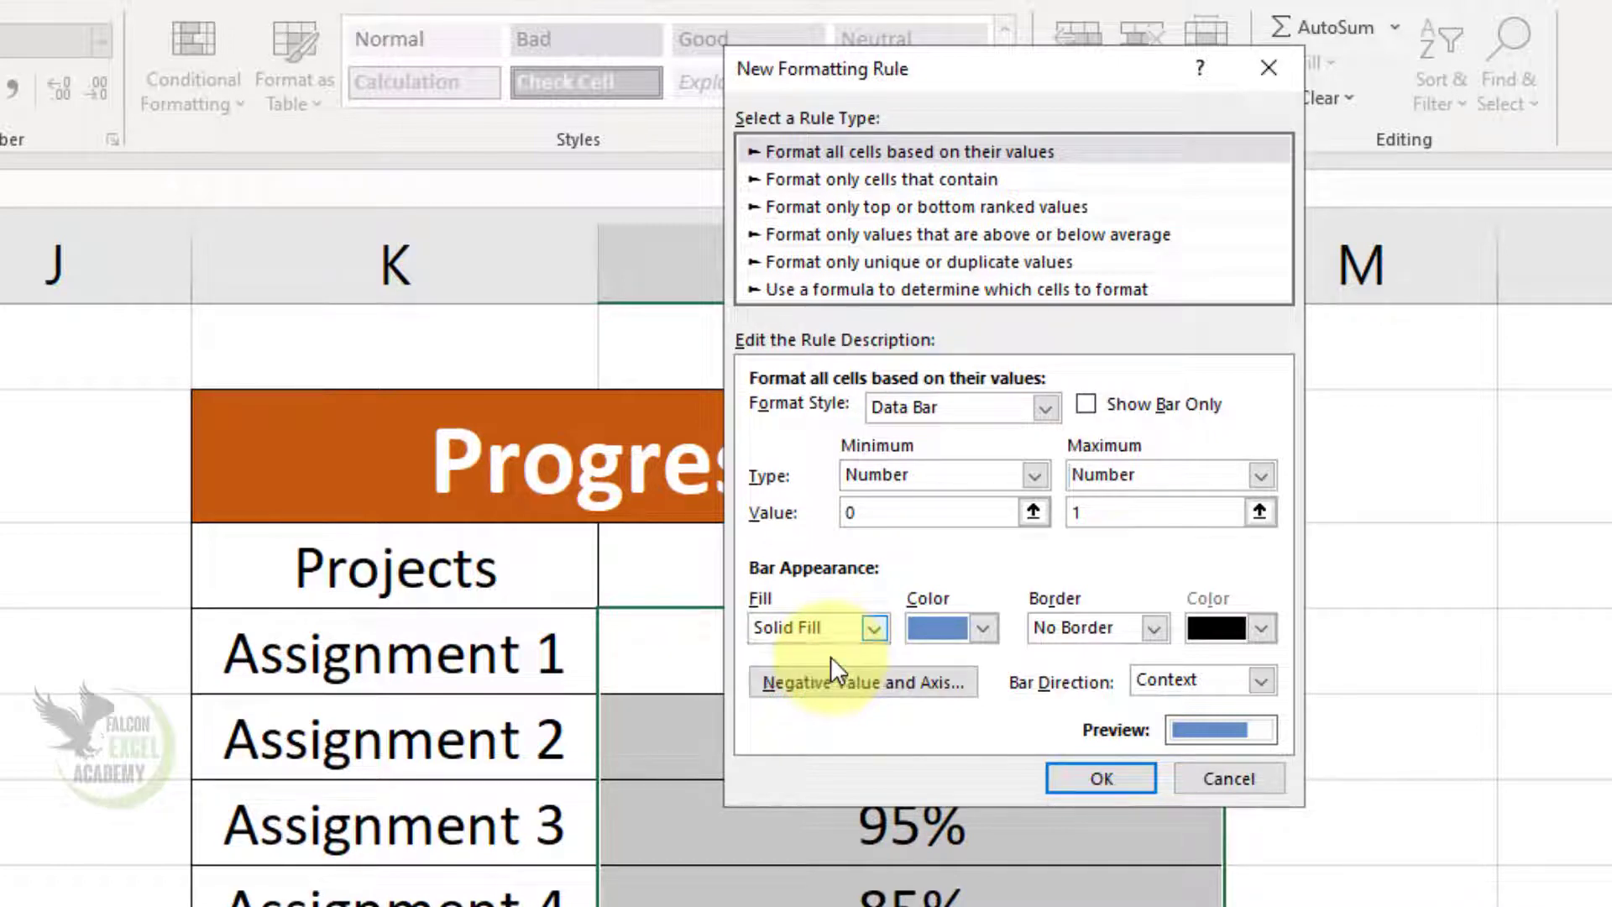
{"action": "left_click", "coordinate": [950, 625]}
{"action": "left_click", "coordinate": [1025, 904]}
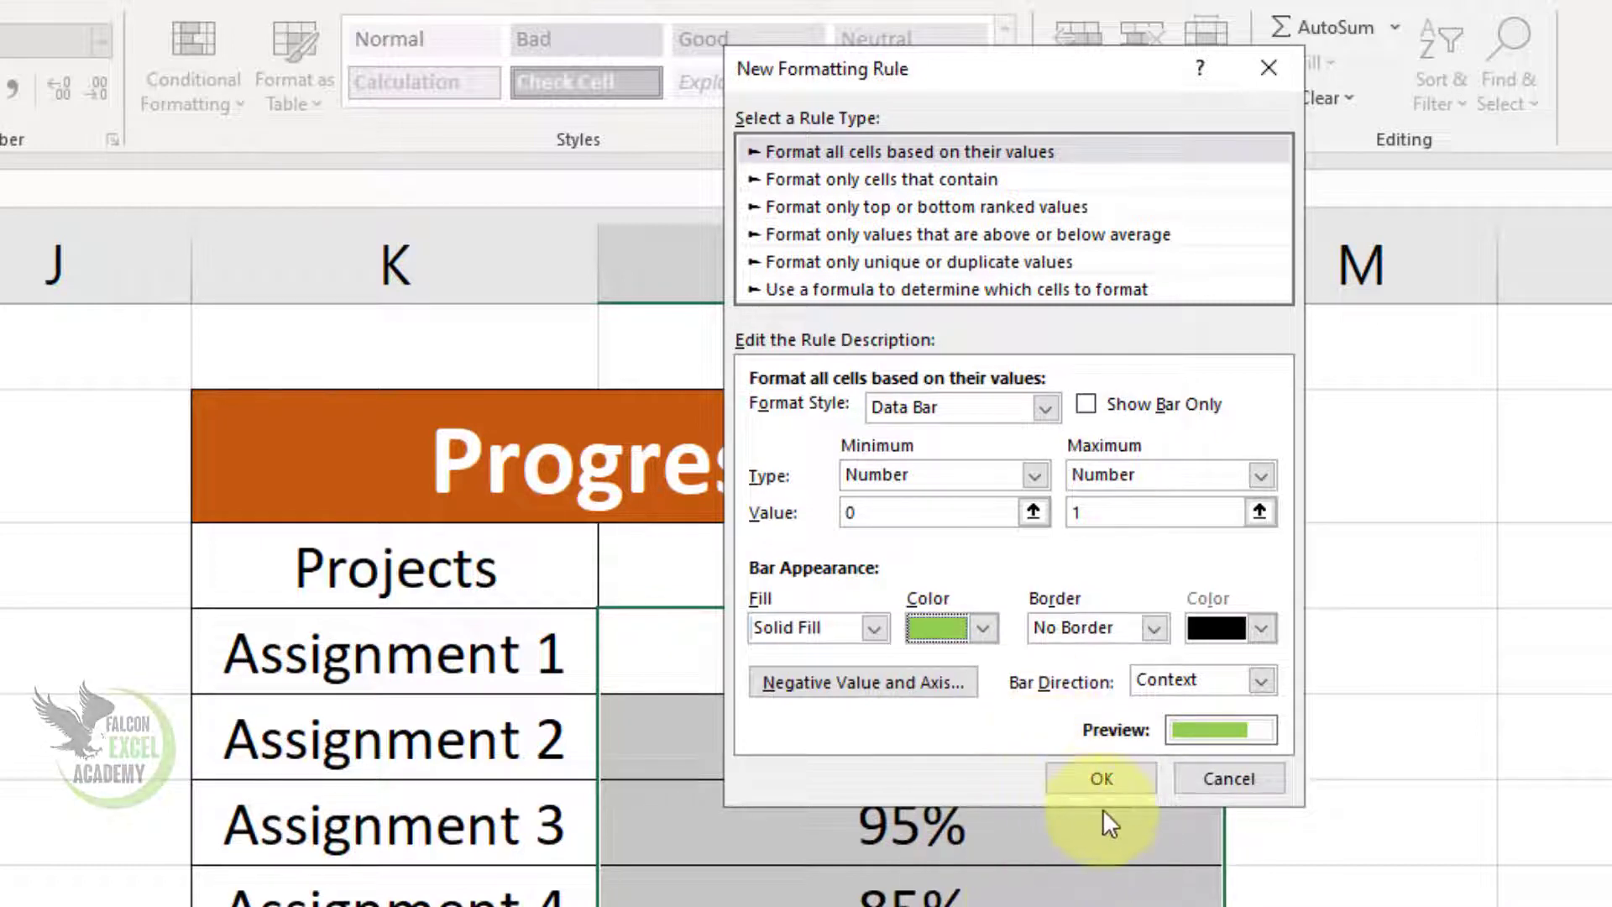
{"action": "left_click", "coordinate": [1096, 774]}
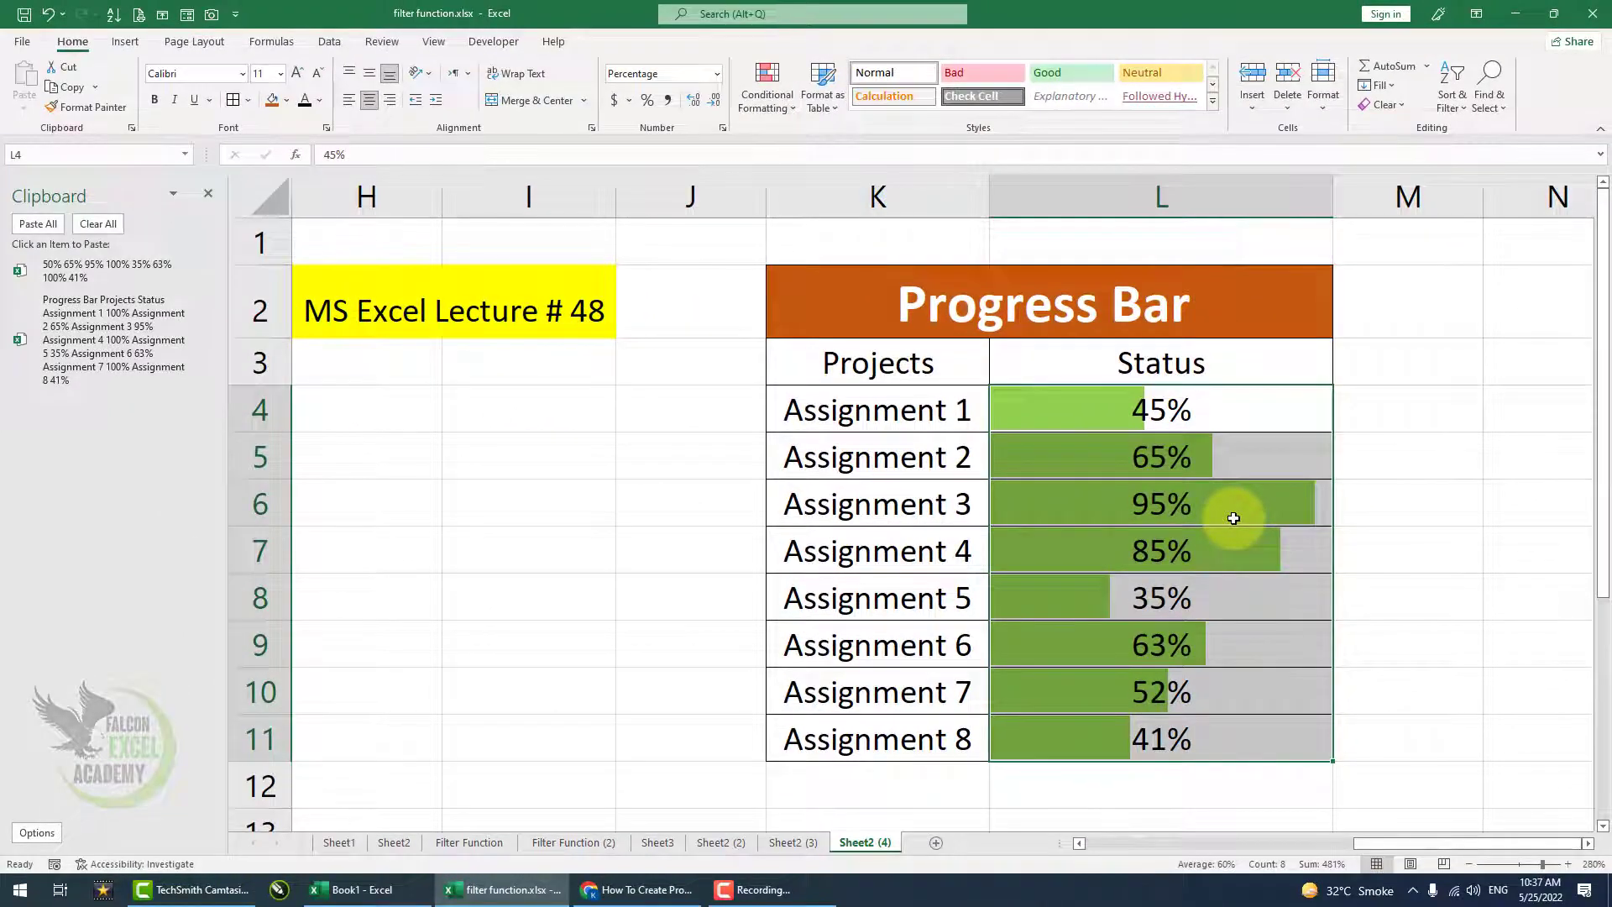
Step: Set the status of Assignment 1 in L4 to 100%
{"action": "left_click", "coordinate": [1171, 407]}
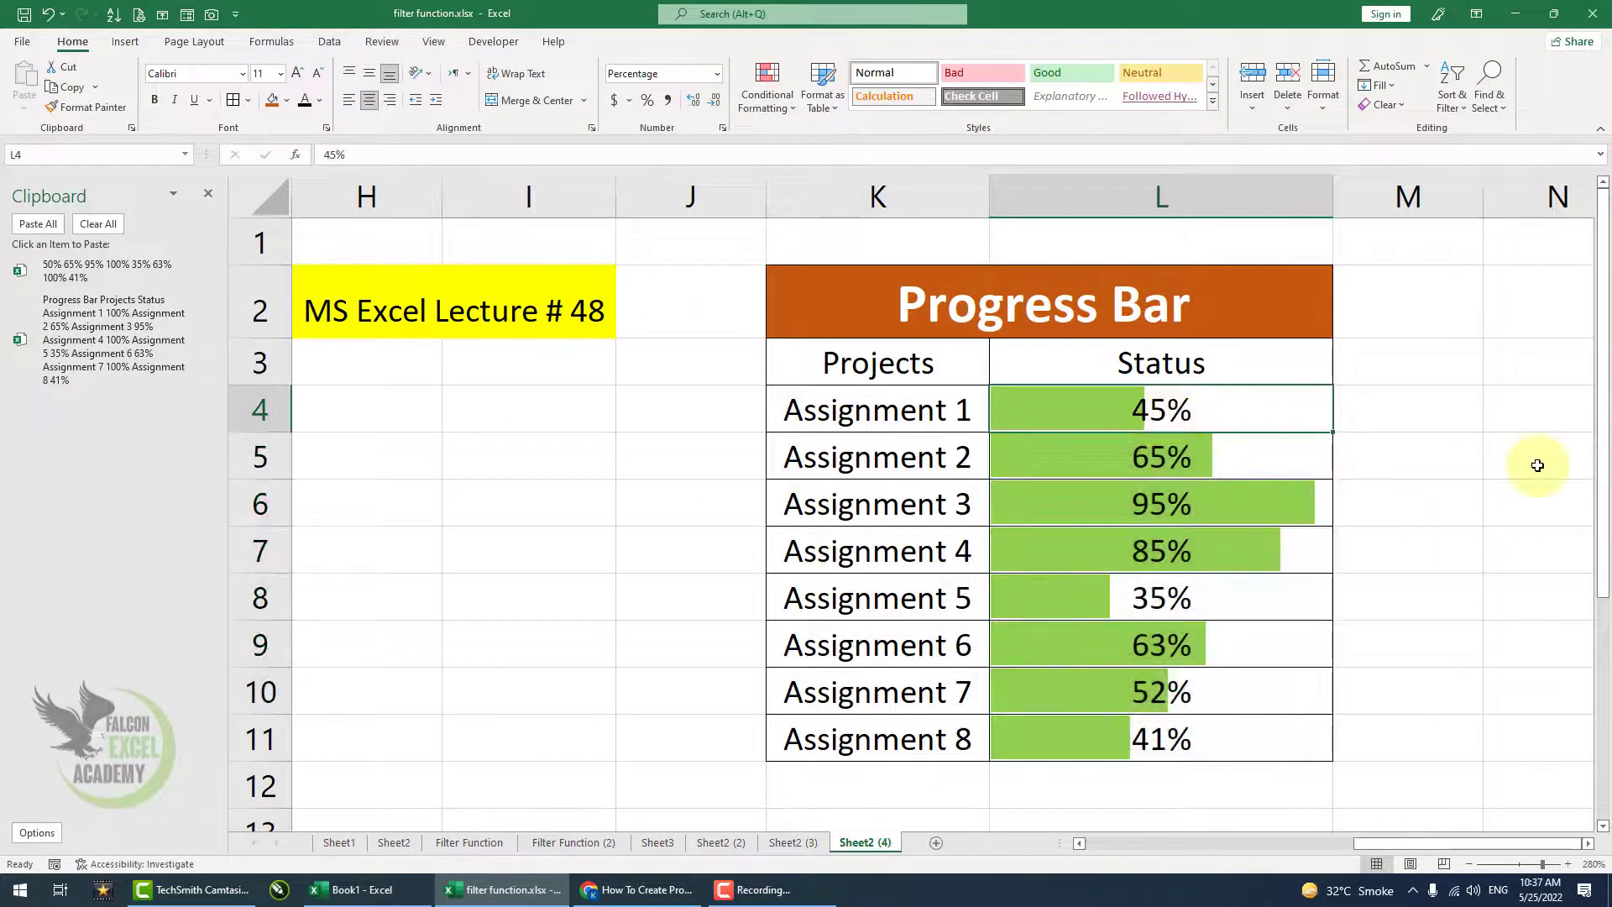
{"action": "type", "text": "100"}
{"action": "key", "text": "Return"}
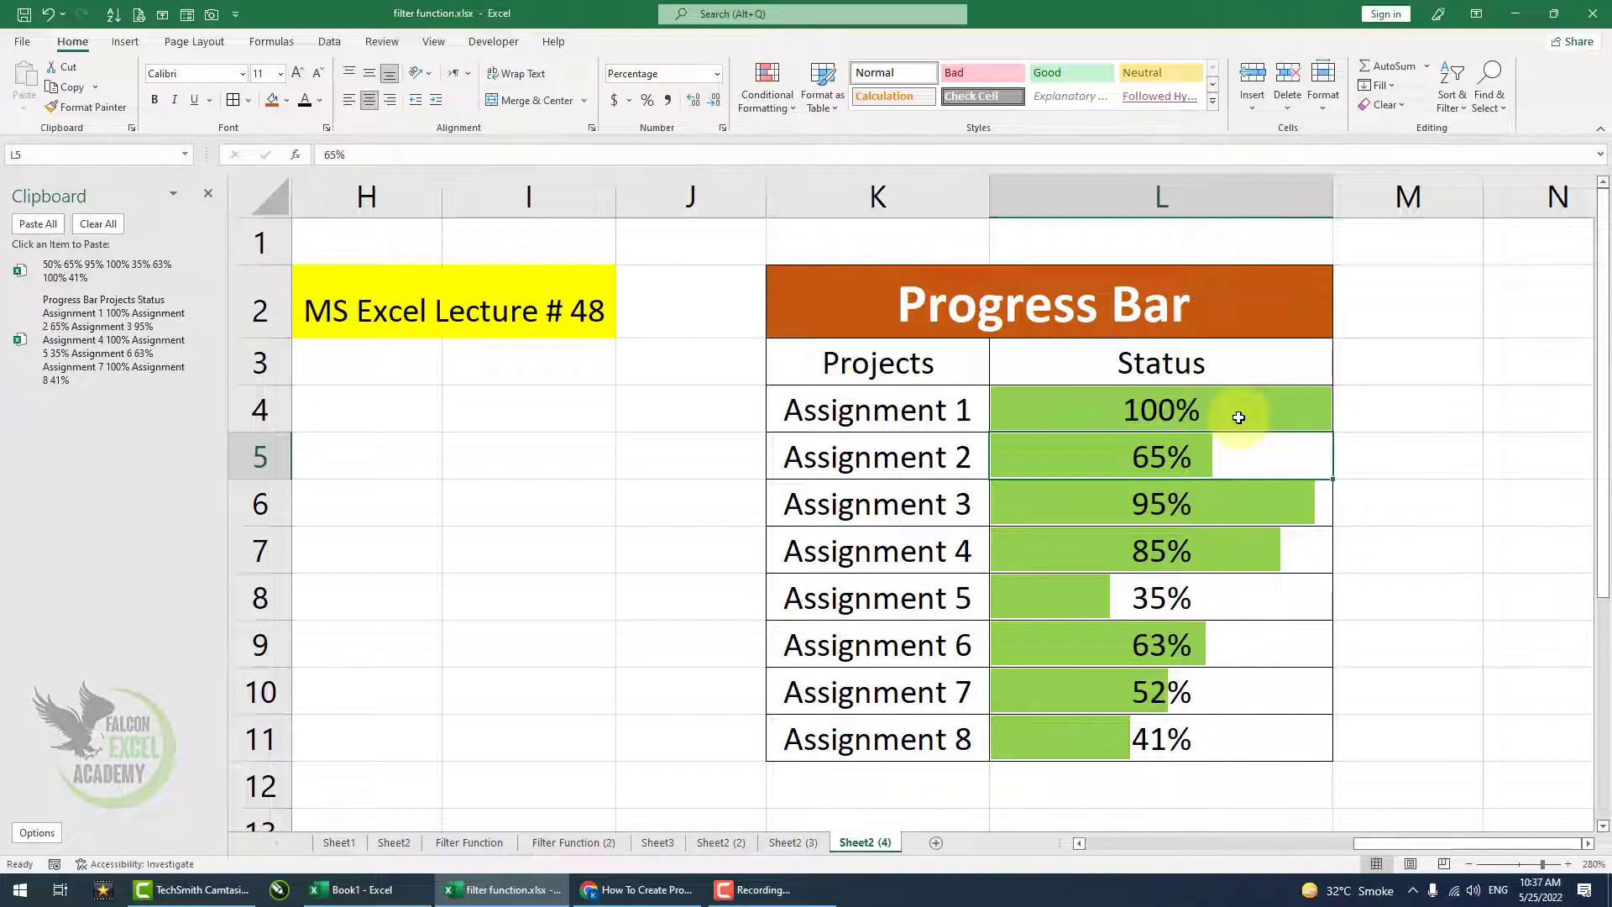
Step: Start another conditional formatting rule for L4:L11 that uses a formula to determine which cells to format
{"action": "left_click_drag", "start_coordinate": [1187, 407], "coordinate": [1196, 737]}
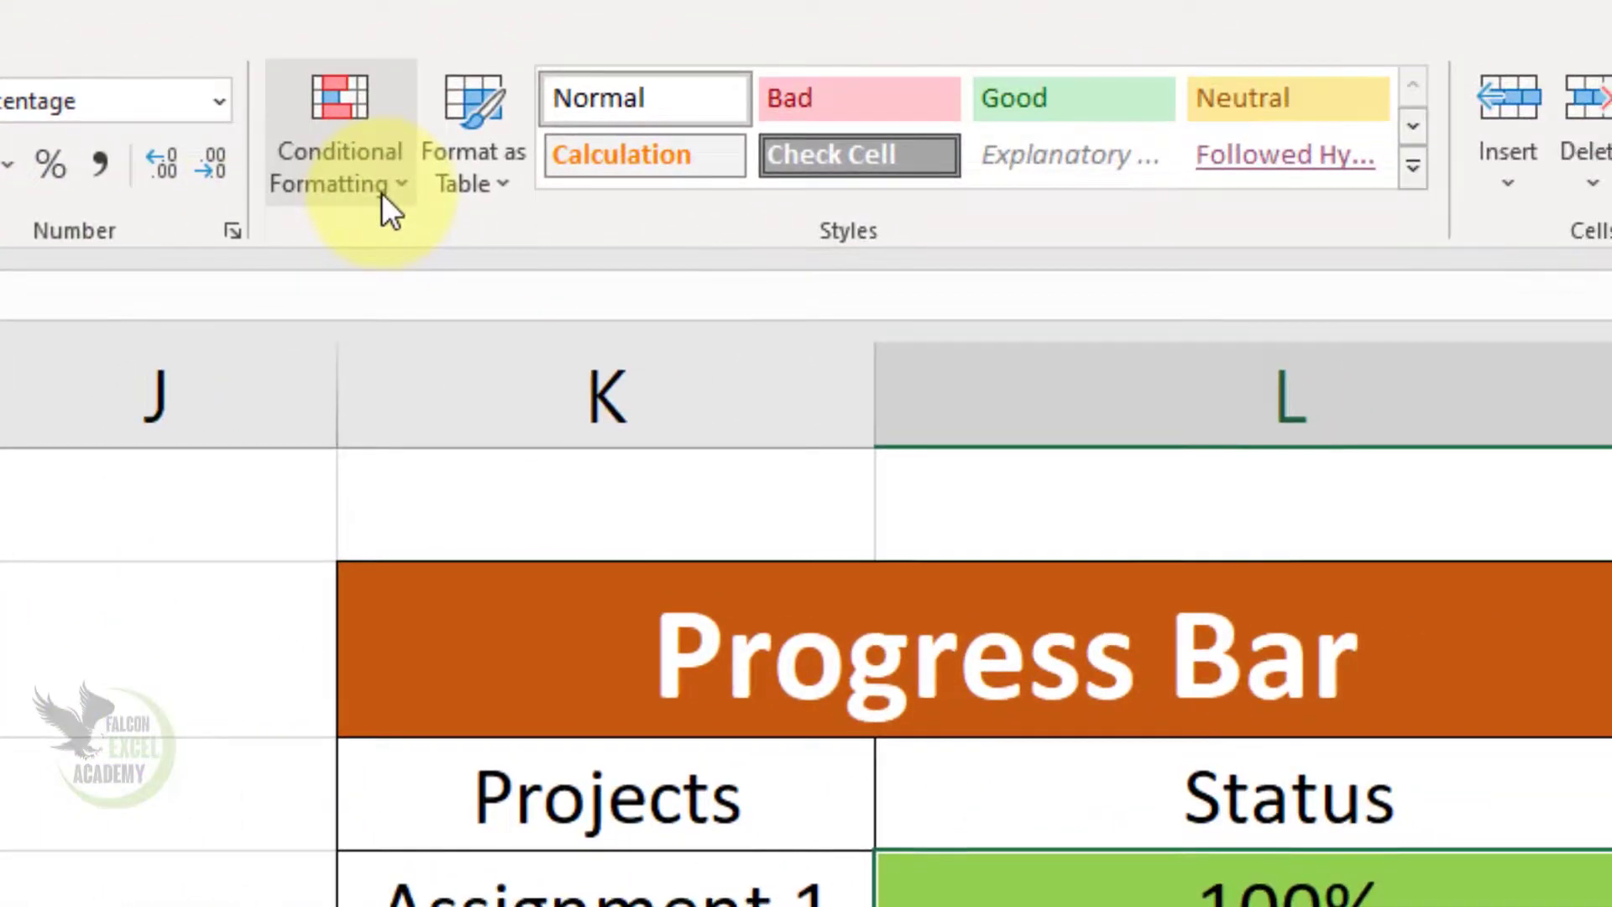
{"action": "left_click", "coordinate": [382, 195]}
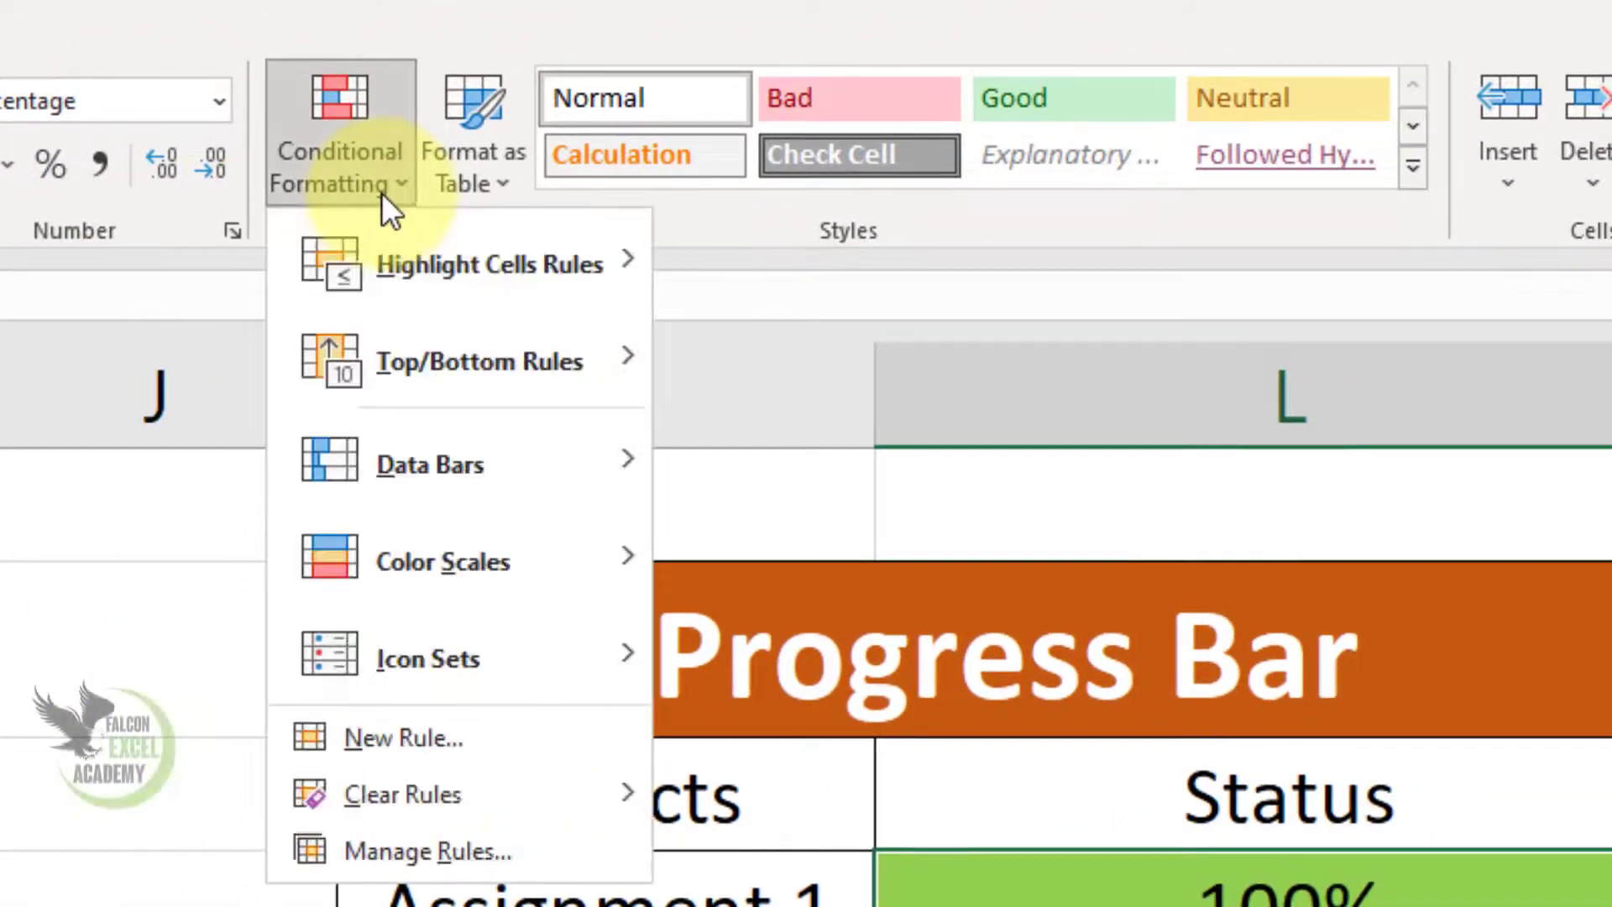
{"action": "left_click", "coordinate": [436, 737]}
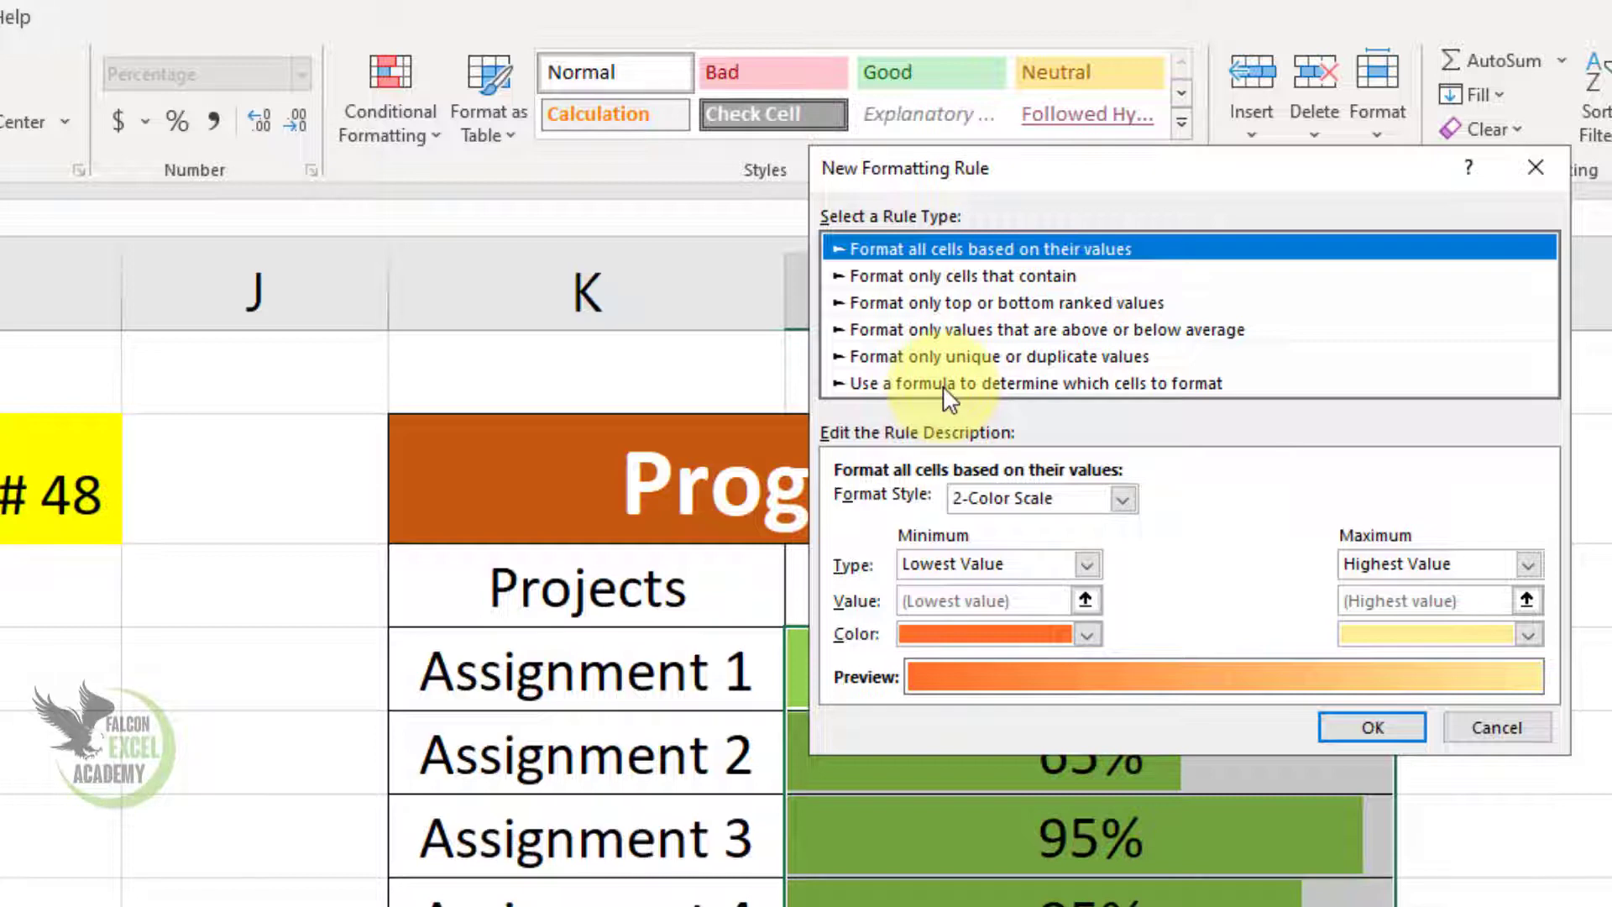
{"action": "left_click", "coordinate": [945, 385]}
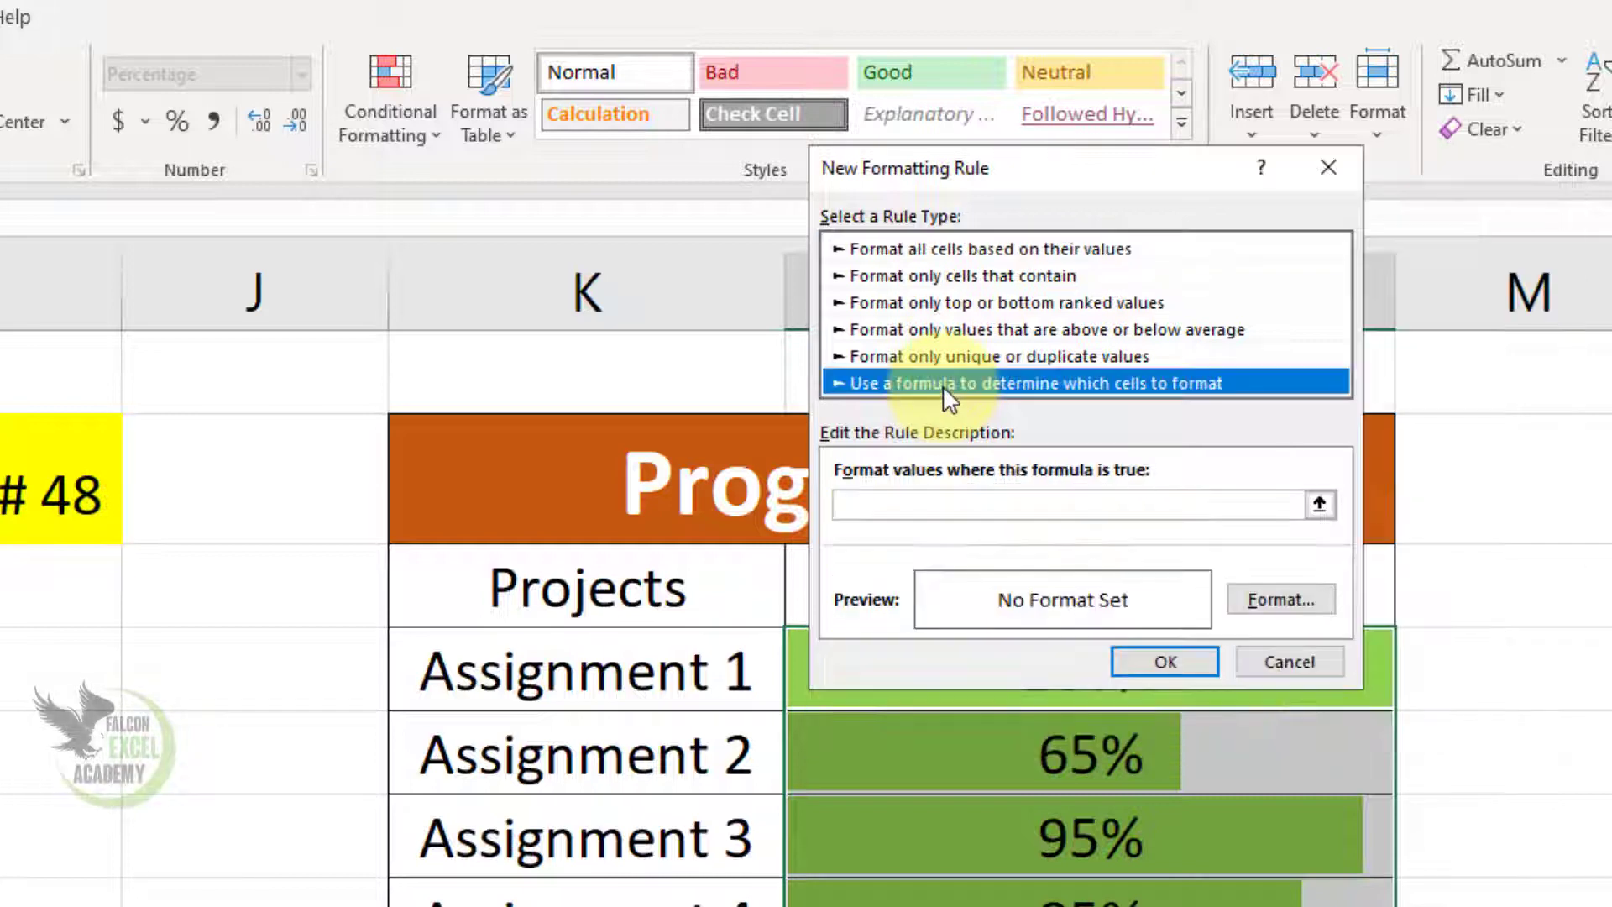
Step: Enter the rule formula =$L4=100%, referencing the first status cell with a relative row
{"action": "left_click", "coordinate": [913, 509]}
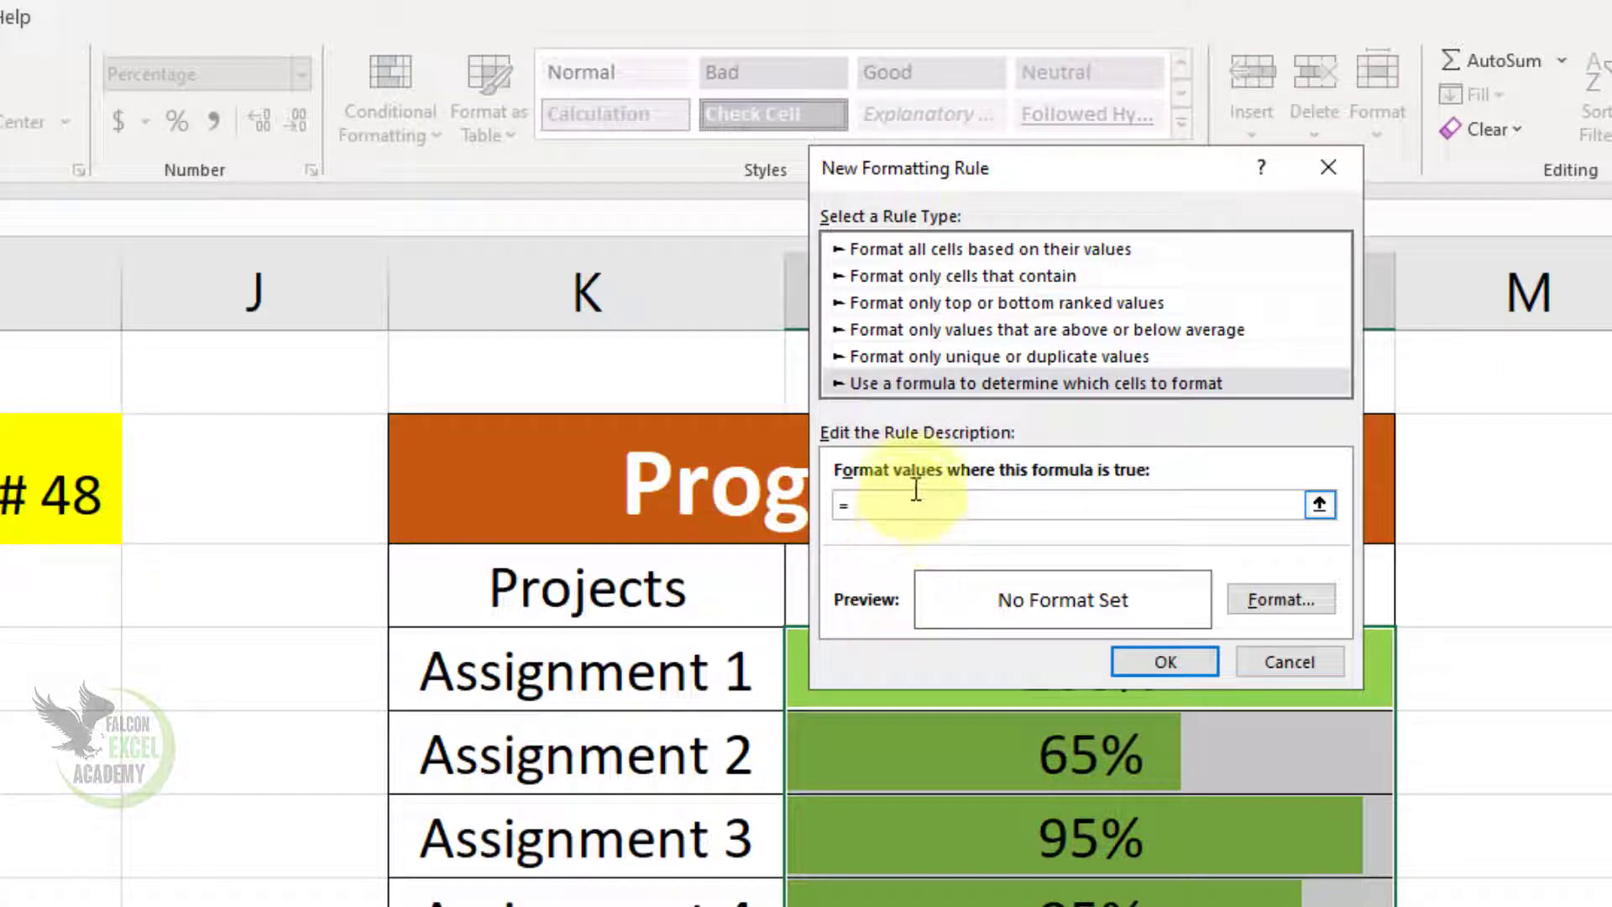
{"action": "left_click_drag", "start_coordinate": [1077, 180], "coordinate": [355, 348]}
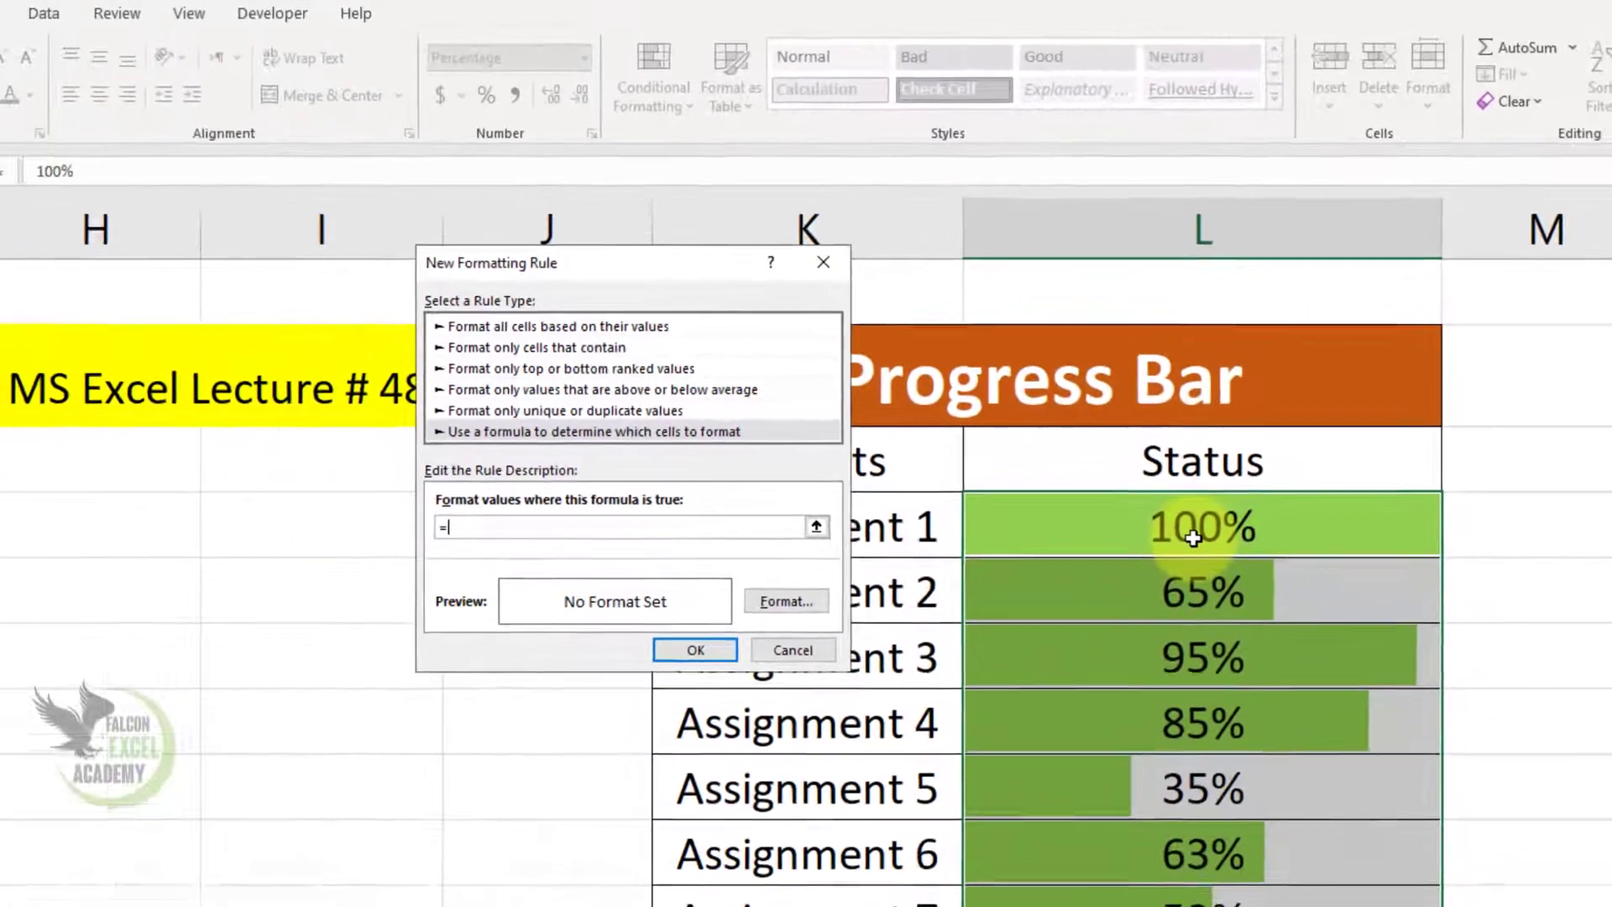
{"action": "left_click", "coordinate": [1110, 645]}
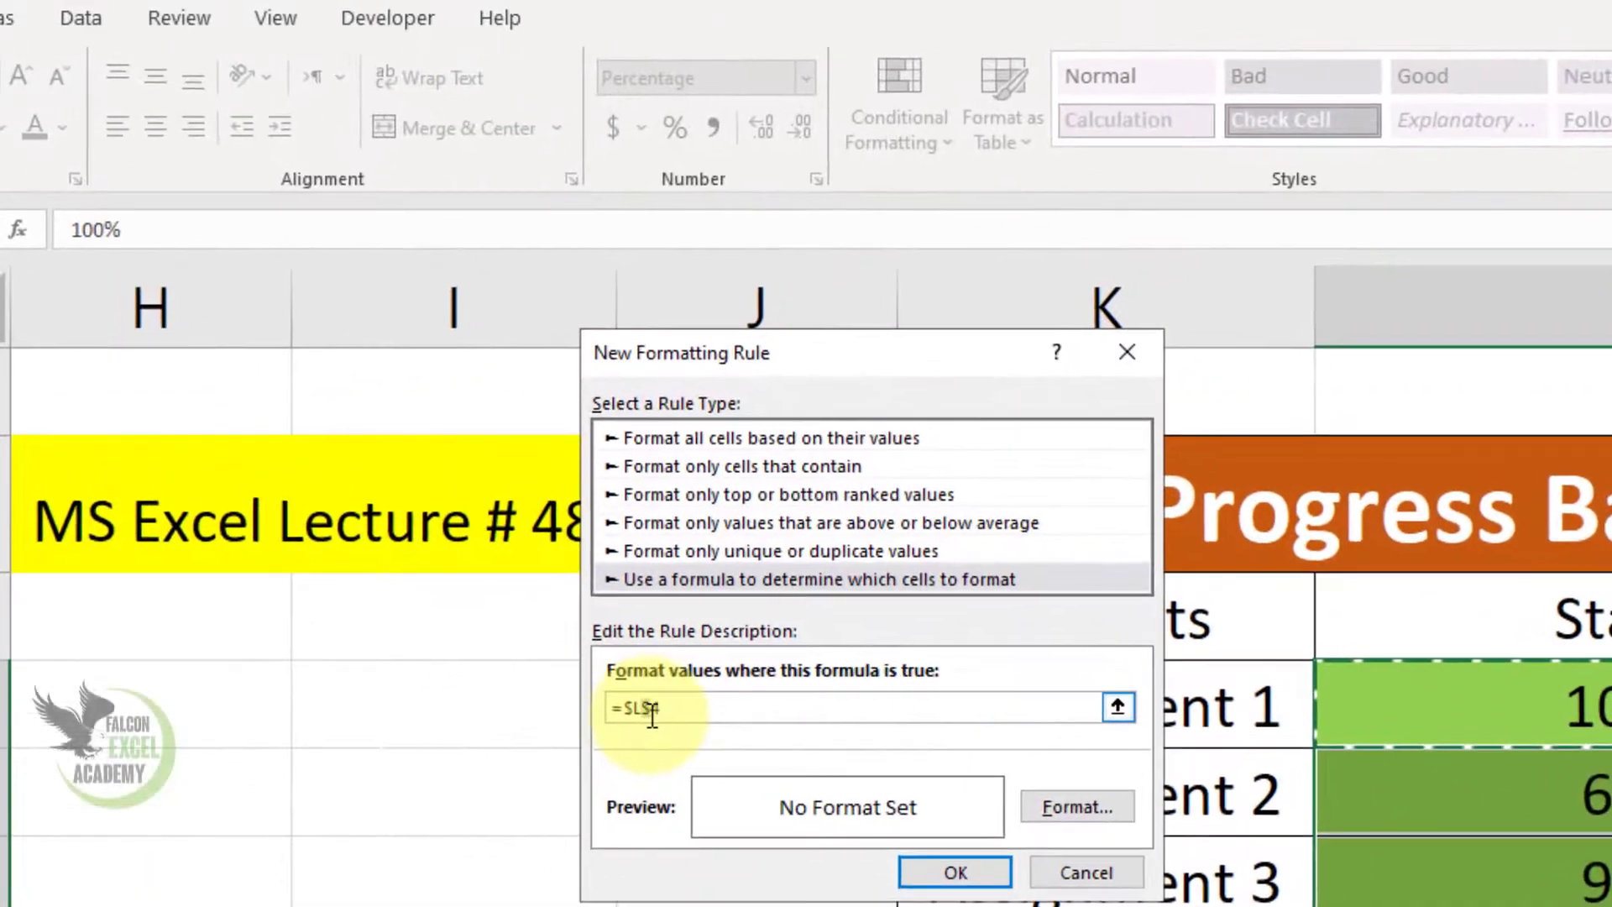
{"action": "left_click", "coordinate": [652, 709]}
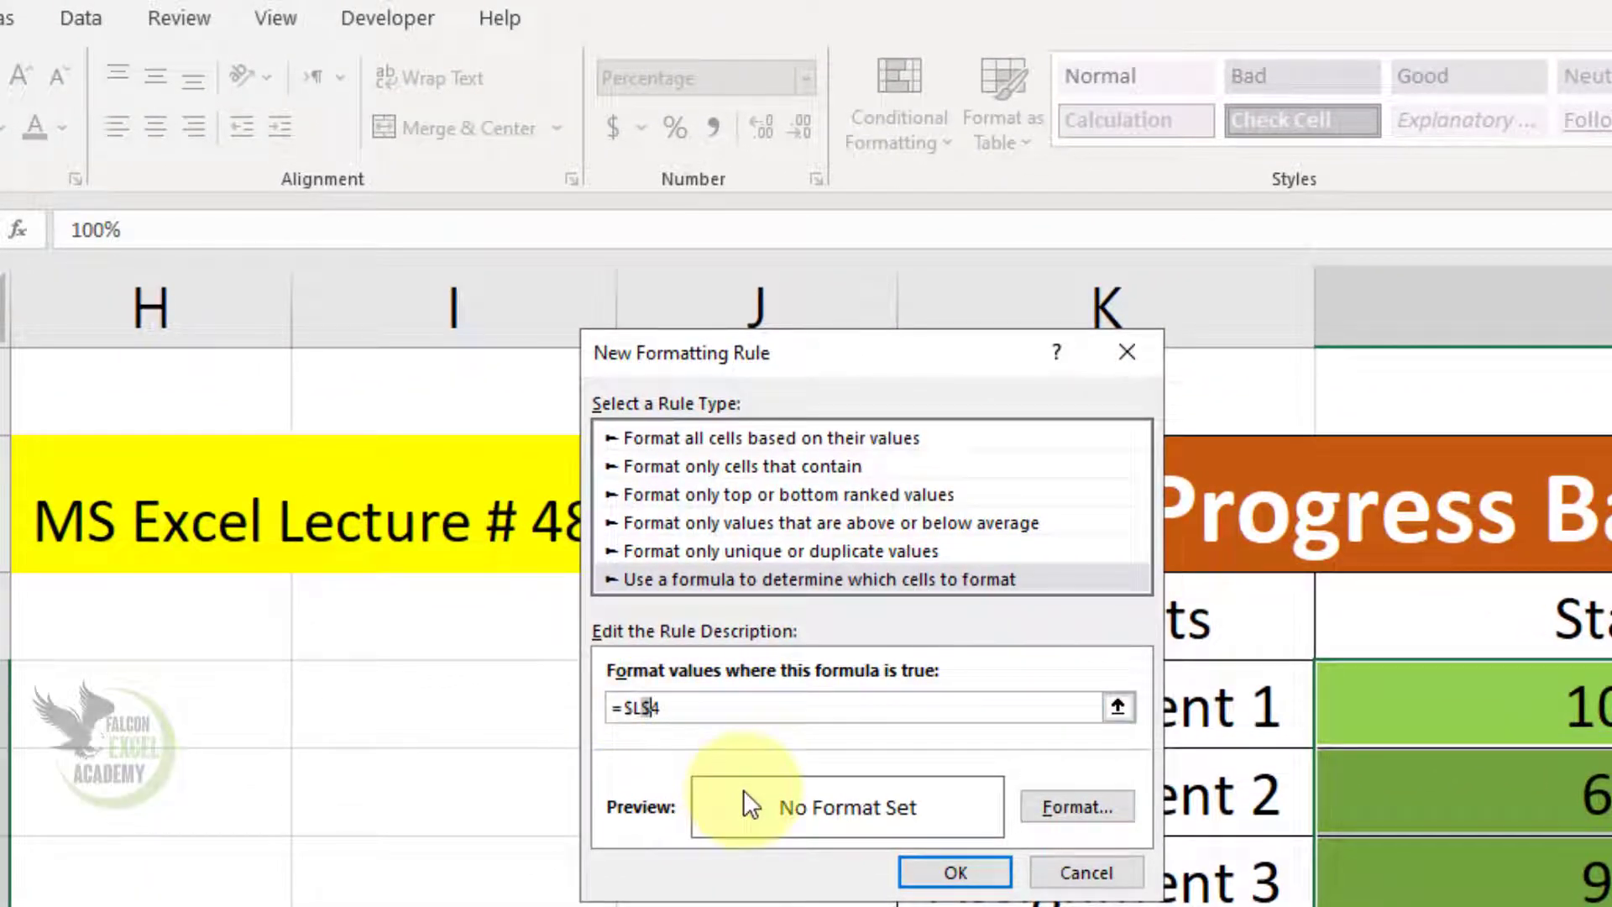
{"action": "key", "text": "BackSpace"}
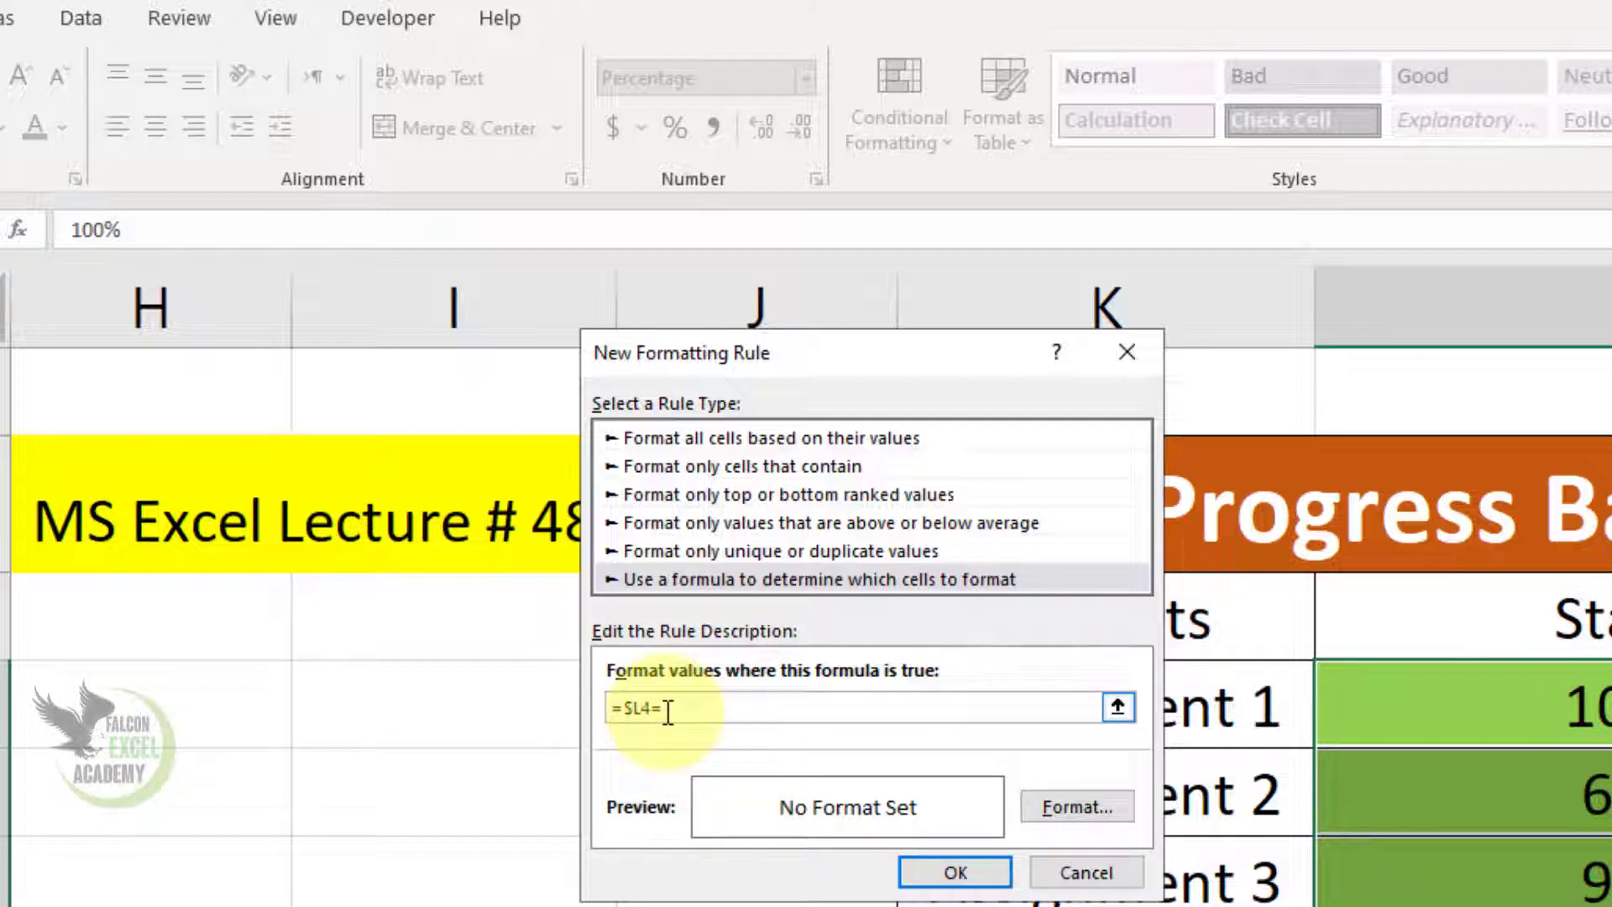
{"action": "type", "text": "=100"}
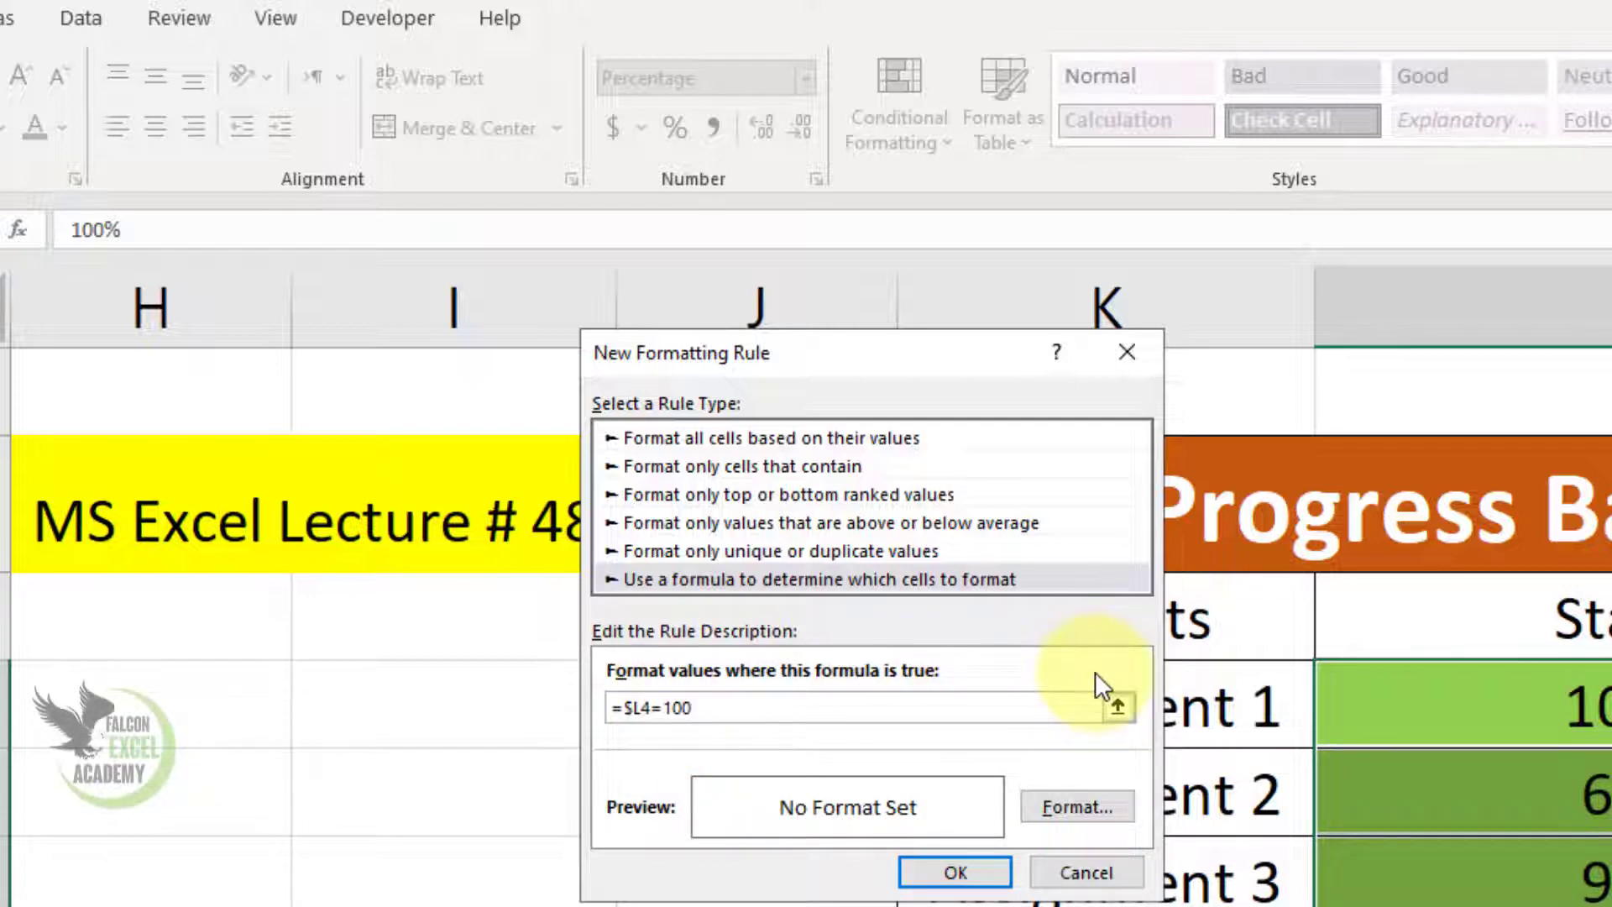
{"action": "type", "text": "%"}
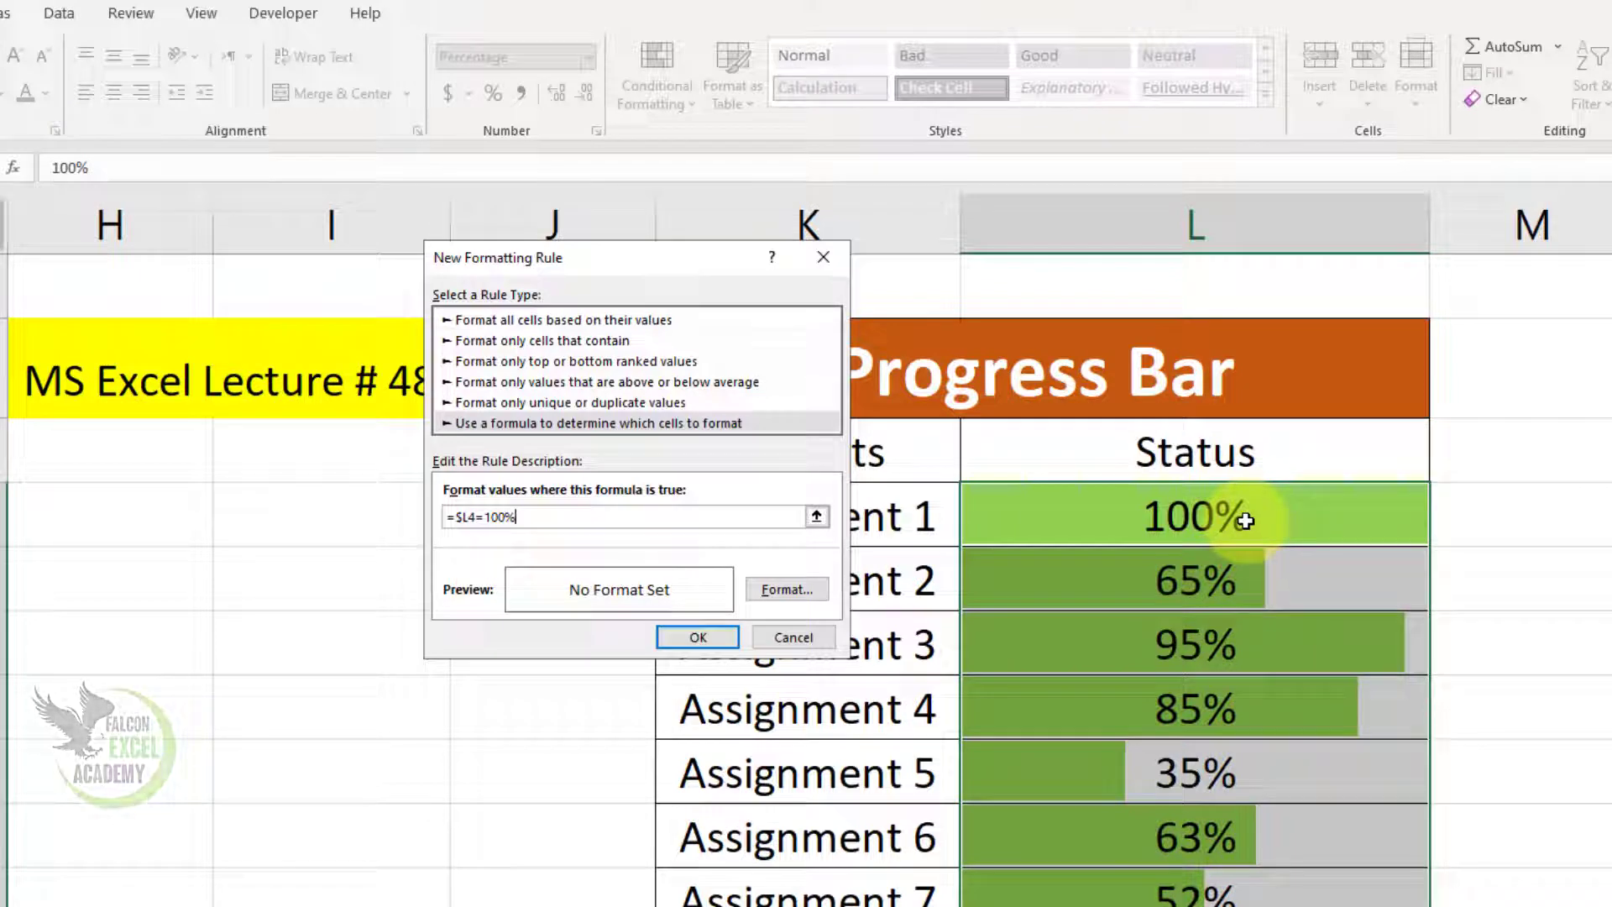
Step: Give the rule's format a custom number format of "Job Done", replacing the General code
{"action": "left_click", "coordinate": [797, 589]}
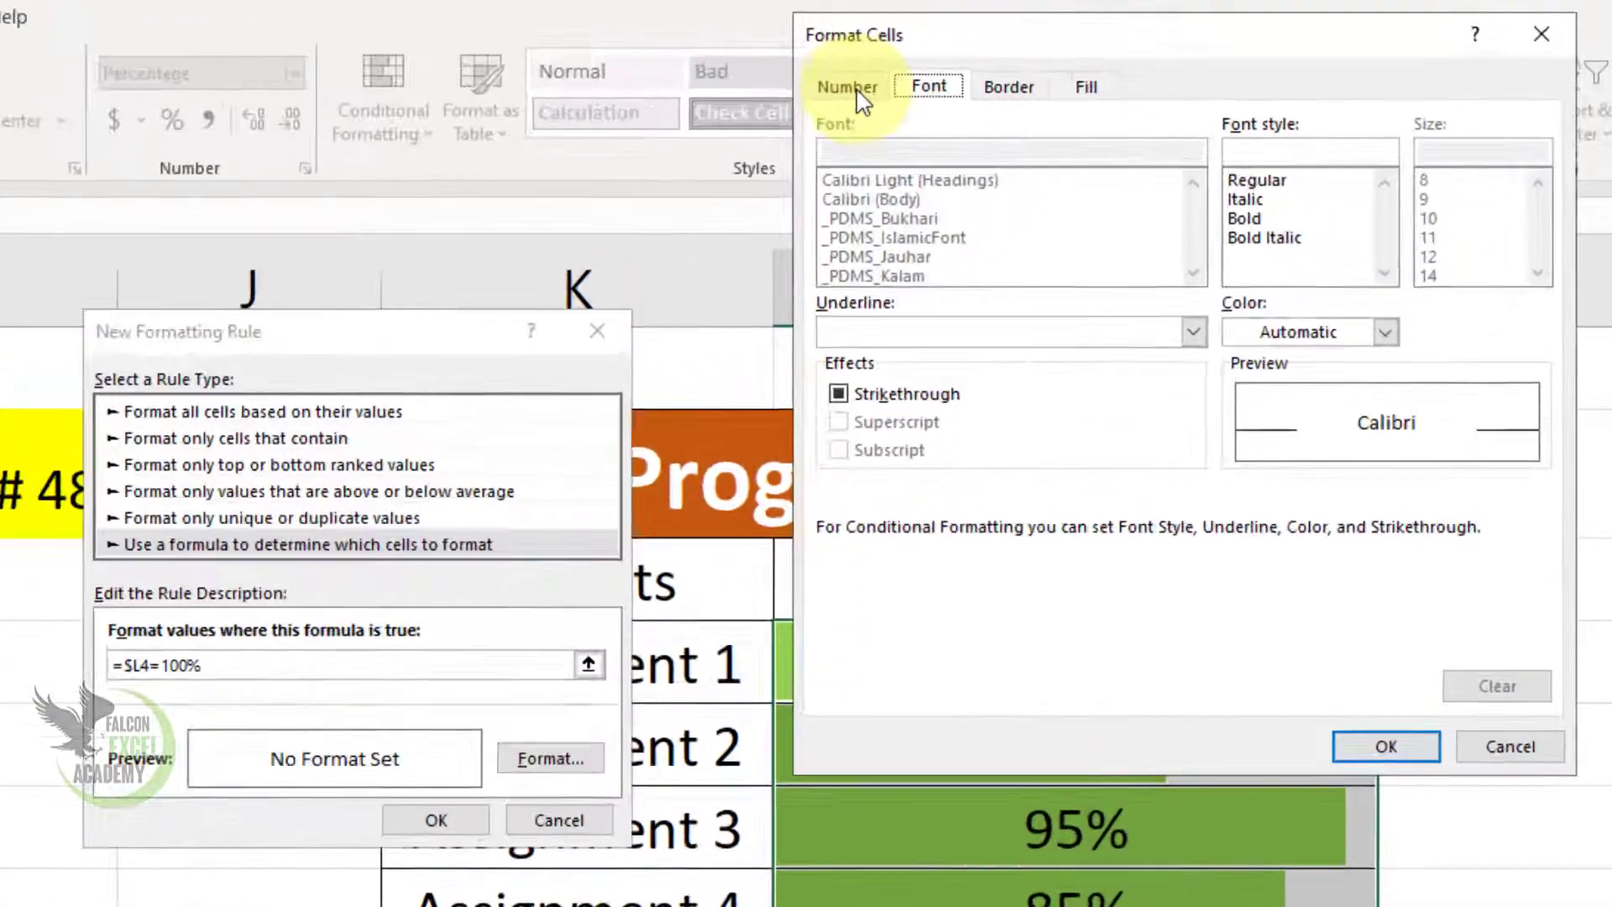
{"action": "left_click", "coordinate": [1018, 70]}
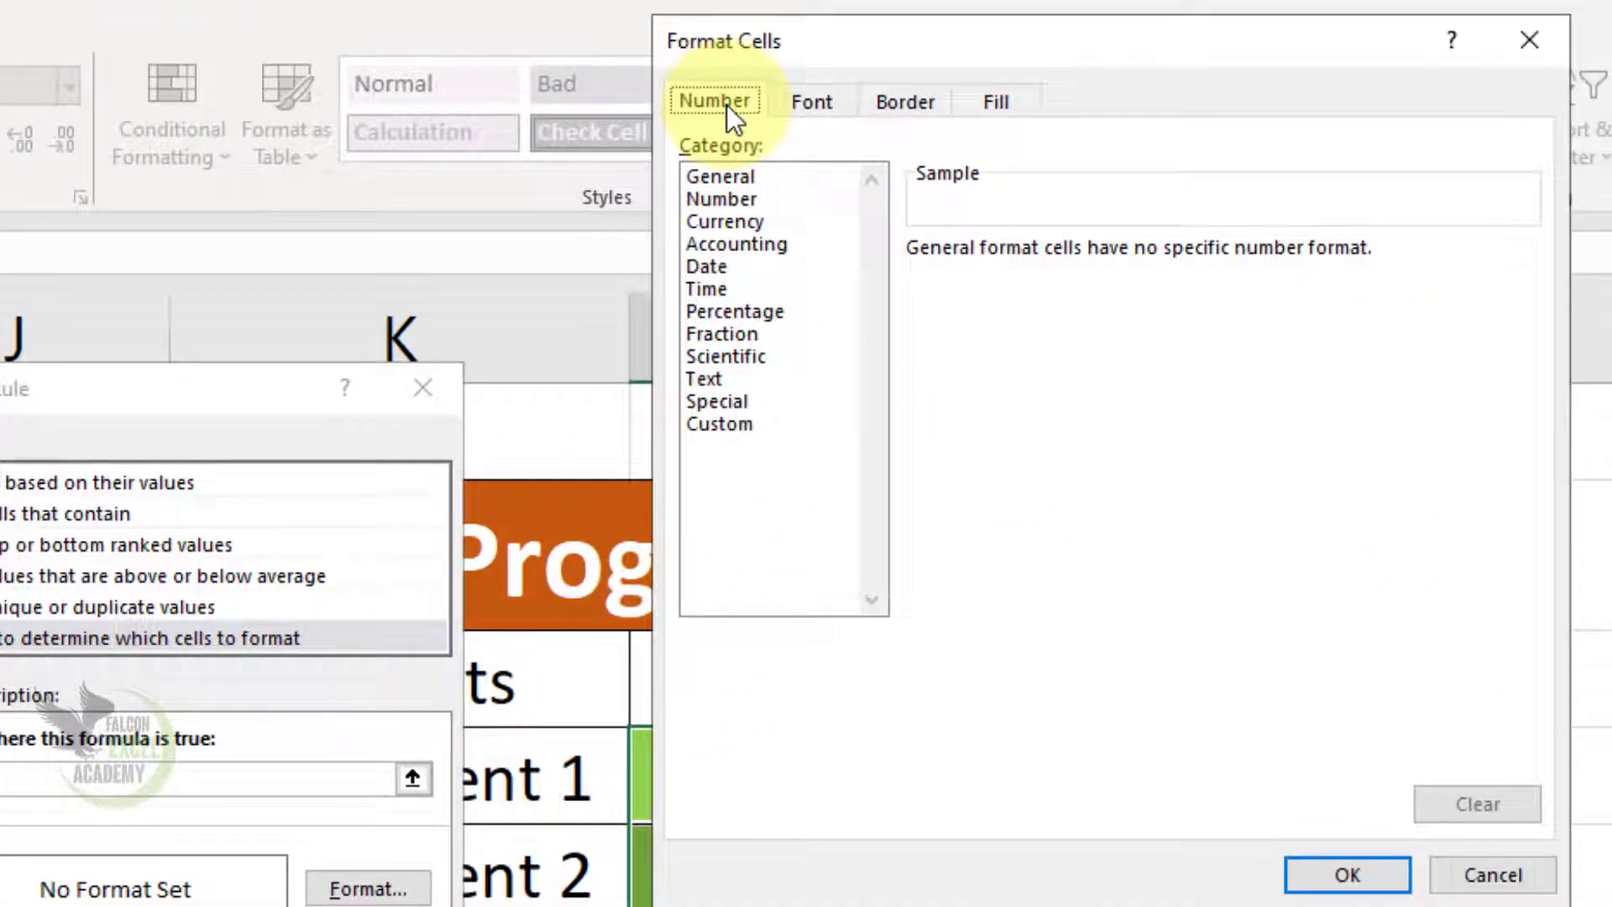
{"action": "left_click", "coordinate": [734, 431]}
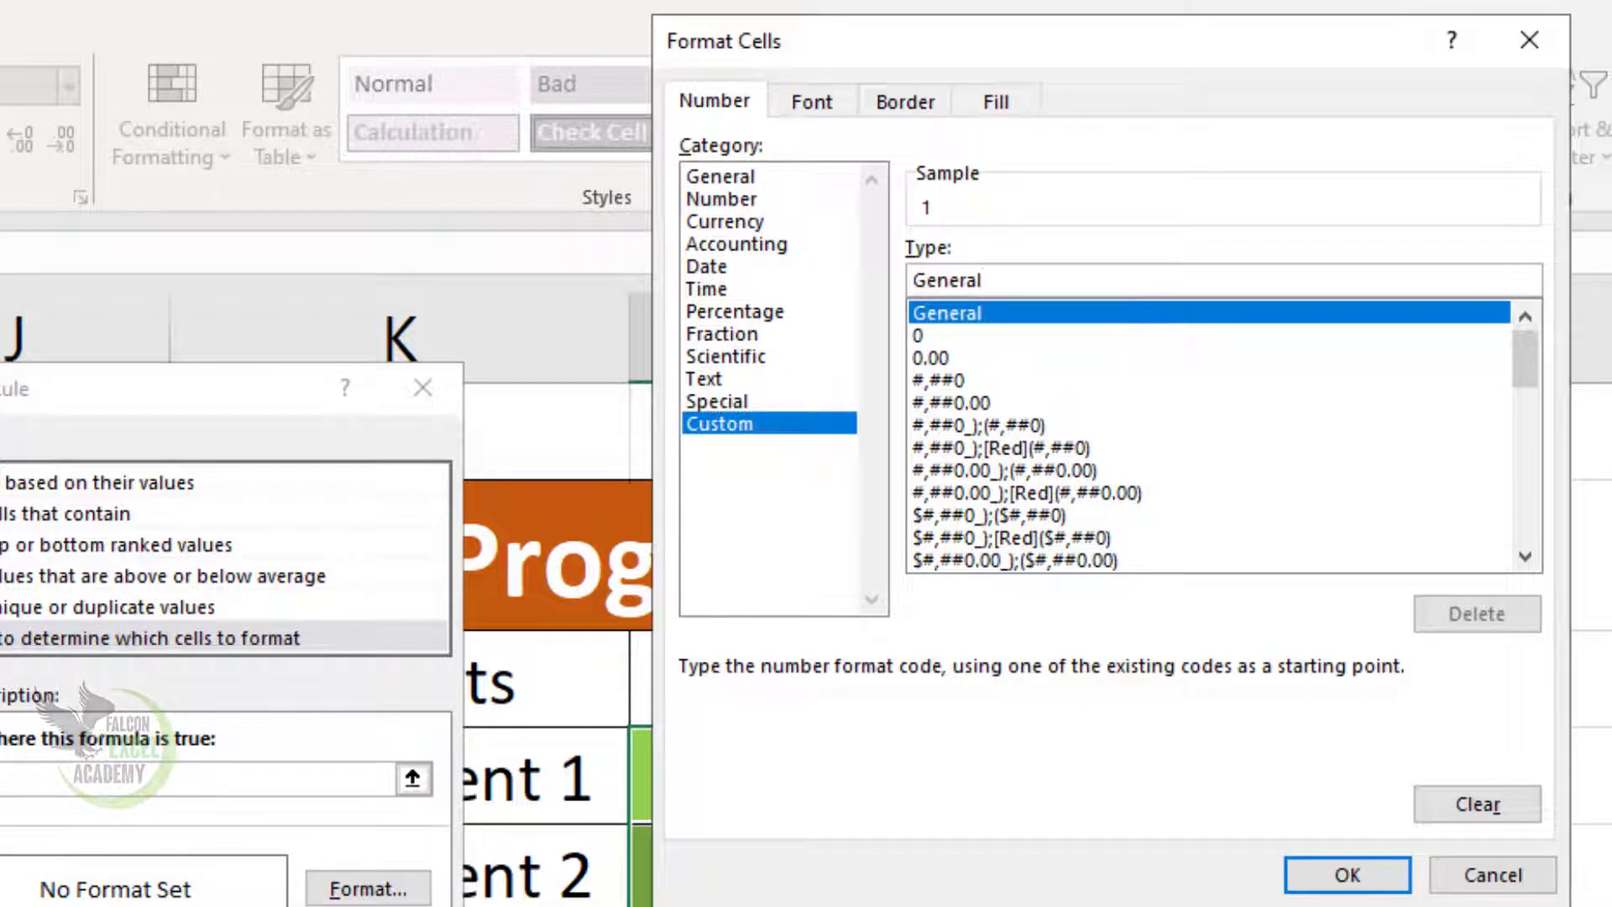
{"action": "key", "text": "BackSpace"}
{"action": "key", "text": "BackSpace"}
{"action": "key", "text": "BackSpace"}
{"action": "key", "text": "BackSpace"}
{"action": "key", "text": "BackSpace"}
{"action": "key", "text": "BackSpace"}
{"action": "key", "text": "BackSpace"}
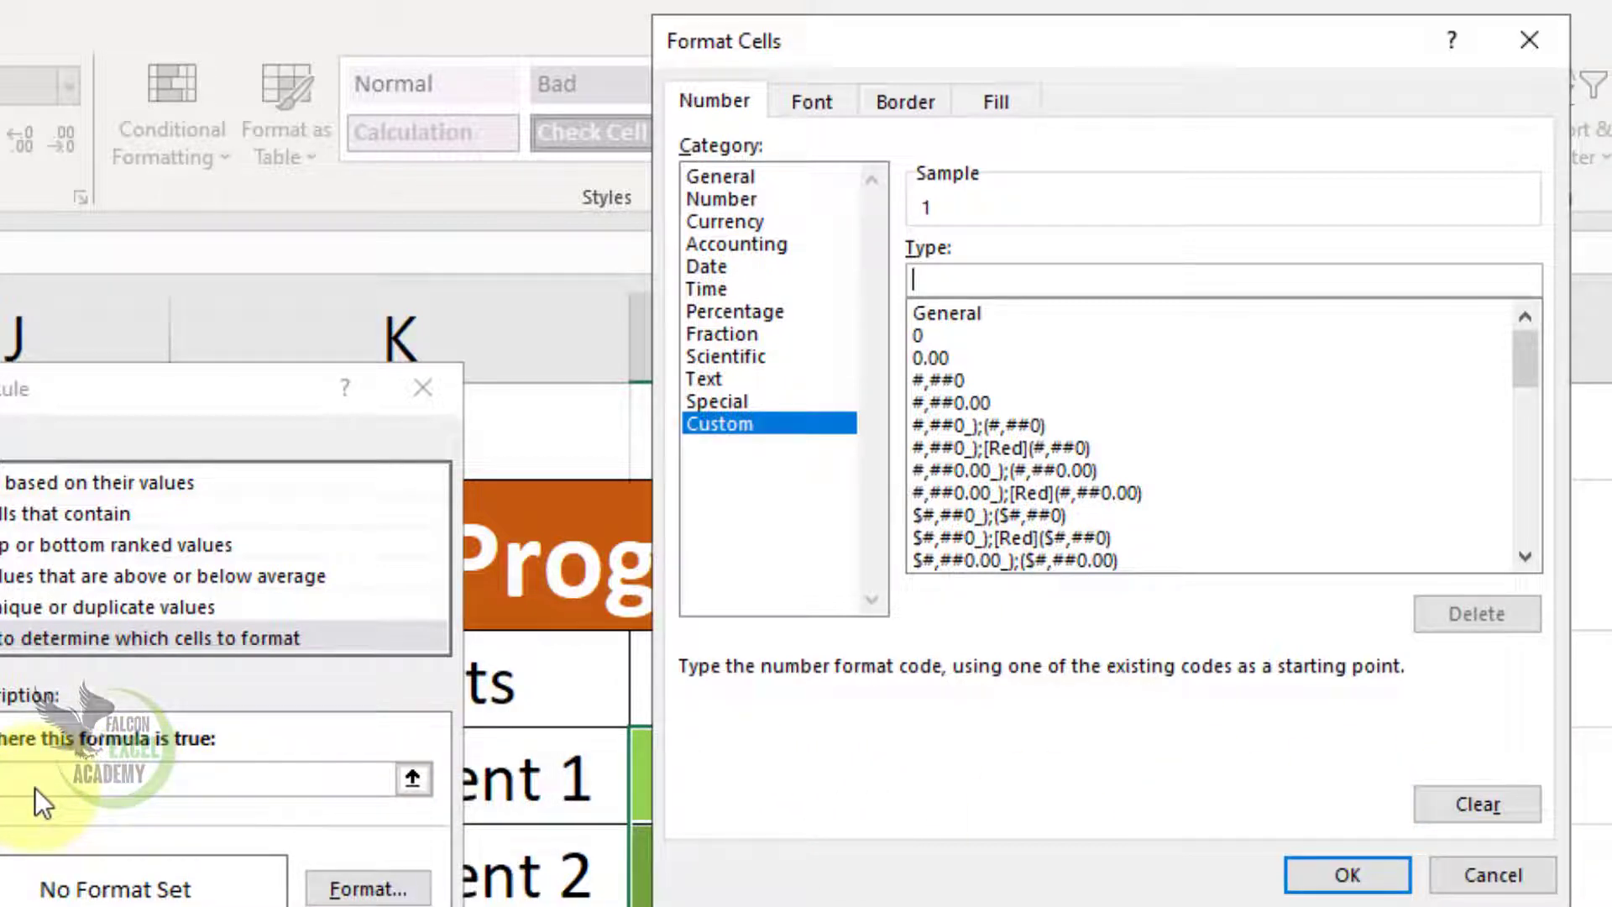
{"action": "type", "text": "\""}
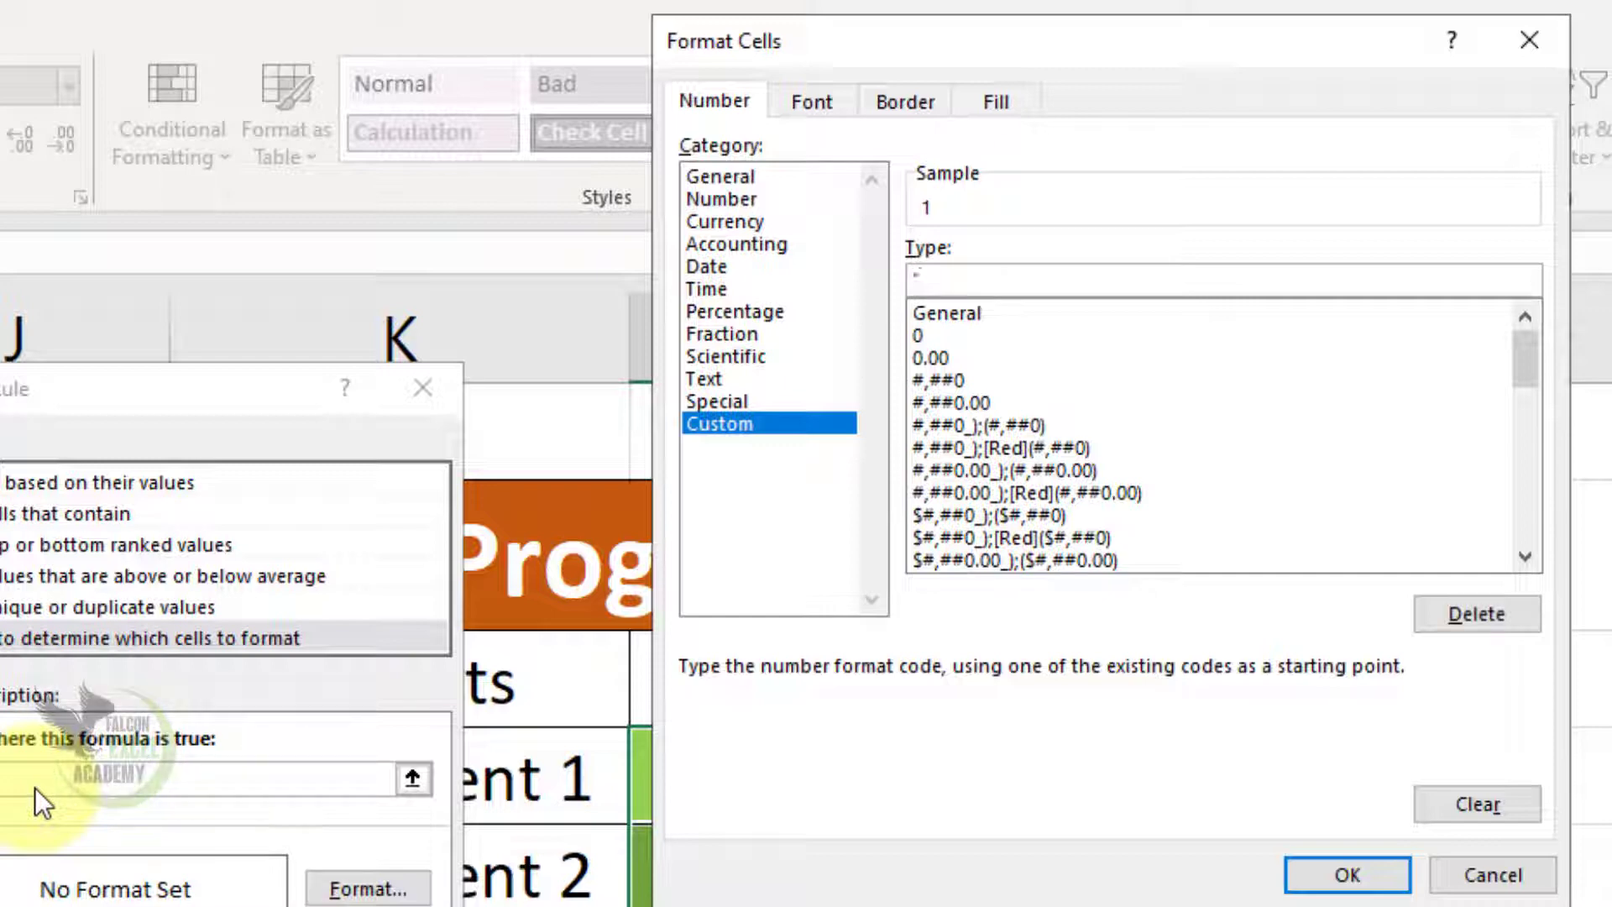
{"action": "type", "text": "J"}
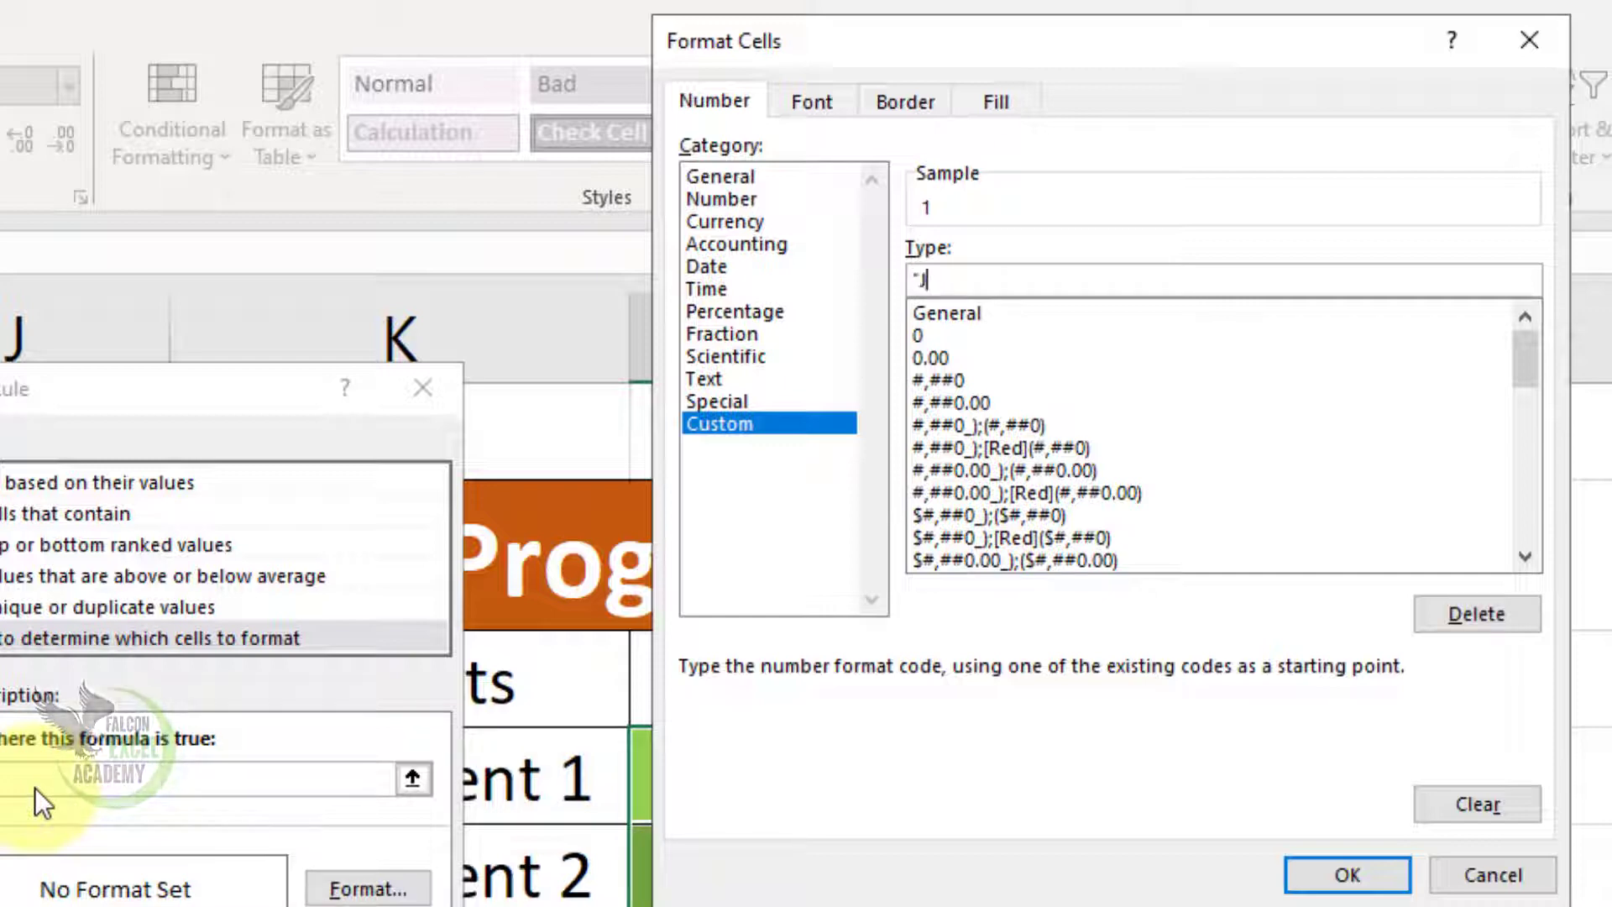
{"action": "type", "text": "ob Done"}
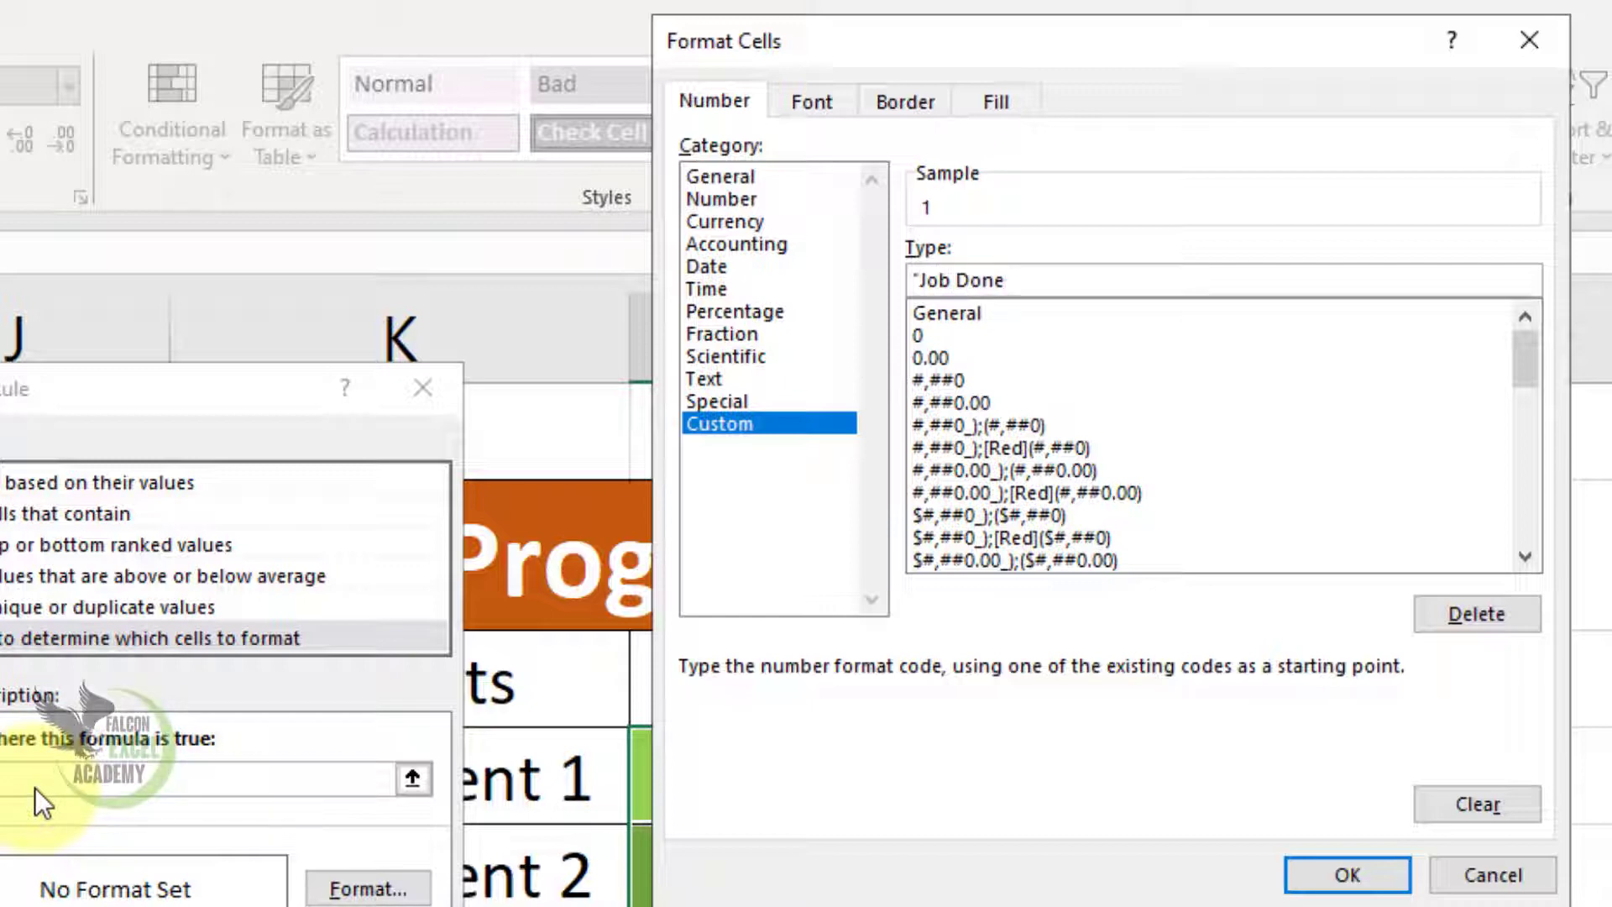
{"action": "type", "text": "\""}
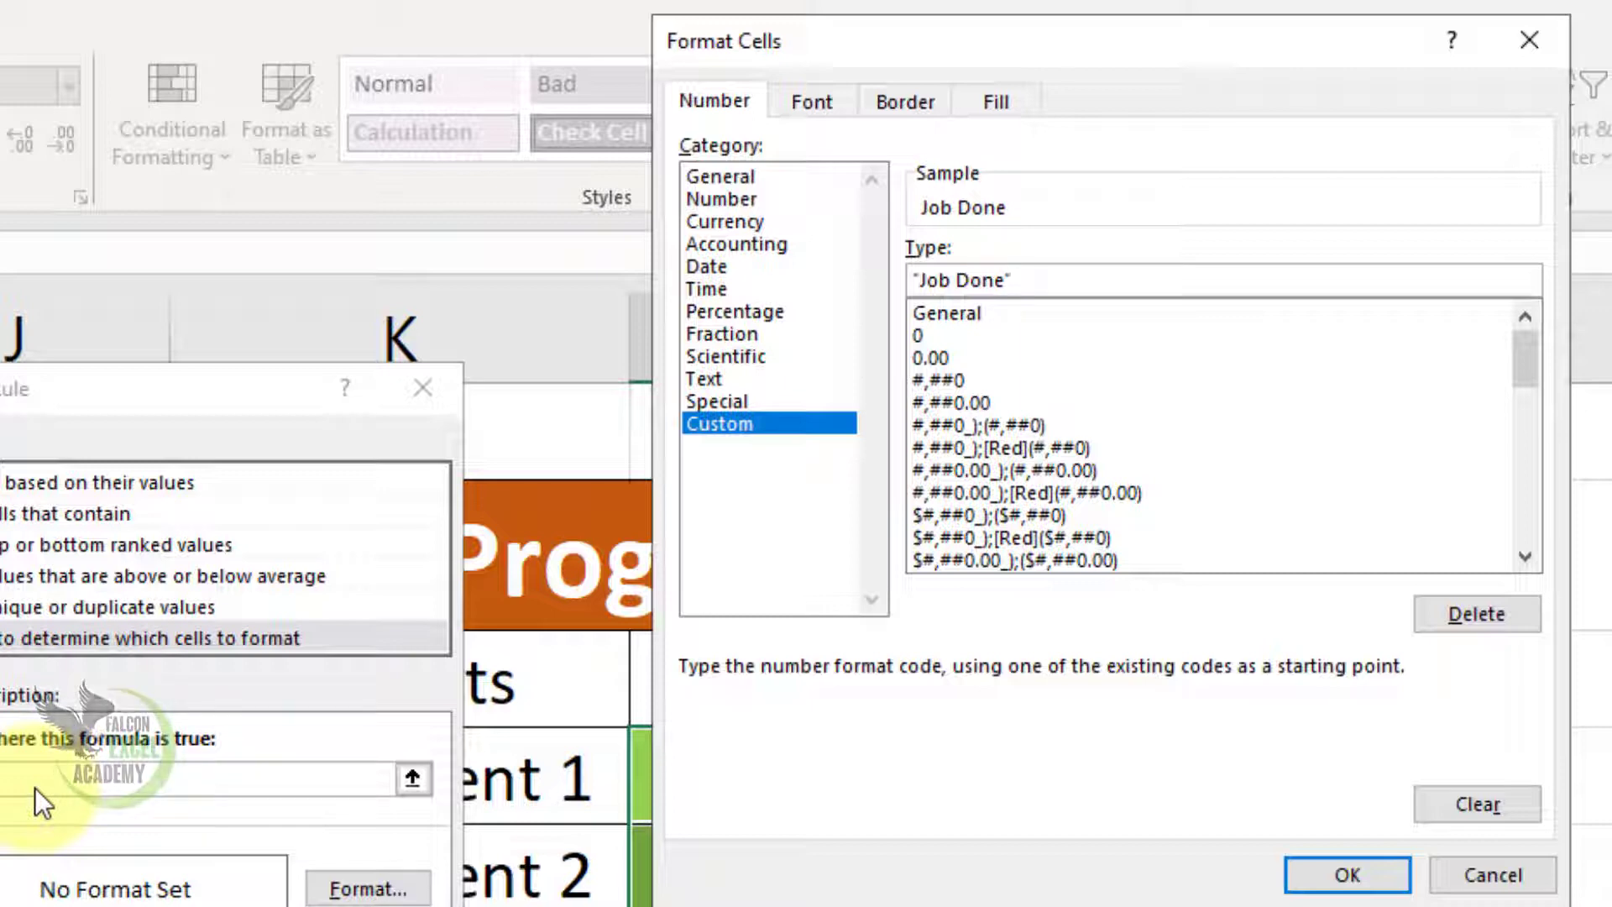
Step: Set the rule's font to bold and white, and apply the new formatting rule to the status cells
{"action": "left_click", "coordinate": [811, 105]}
{"action": "left_click", "coordinate": [1175, 255]}
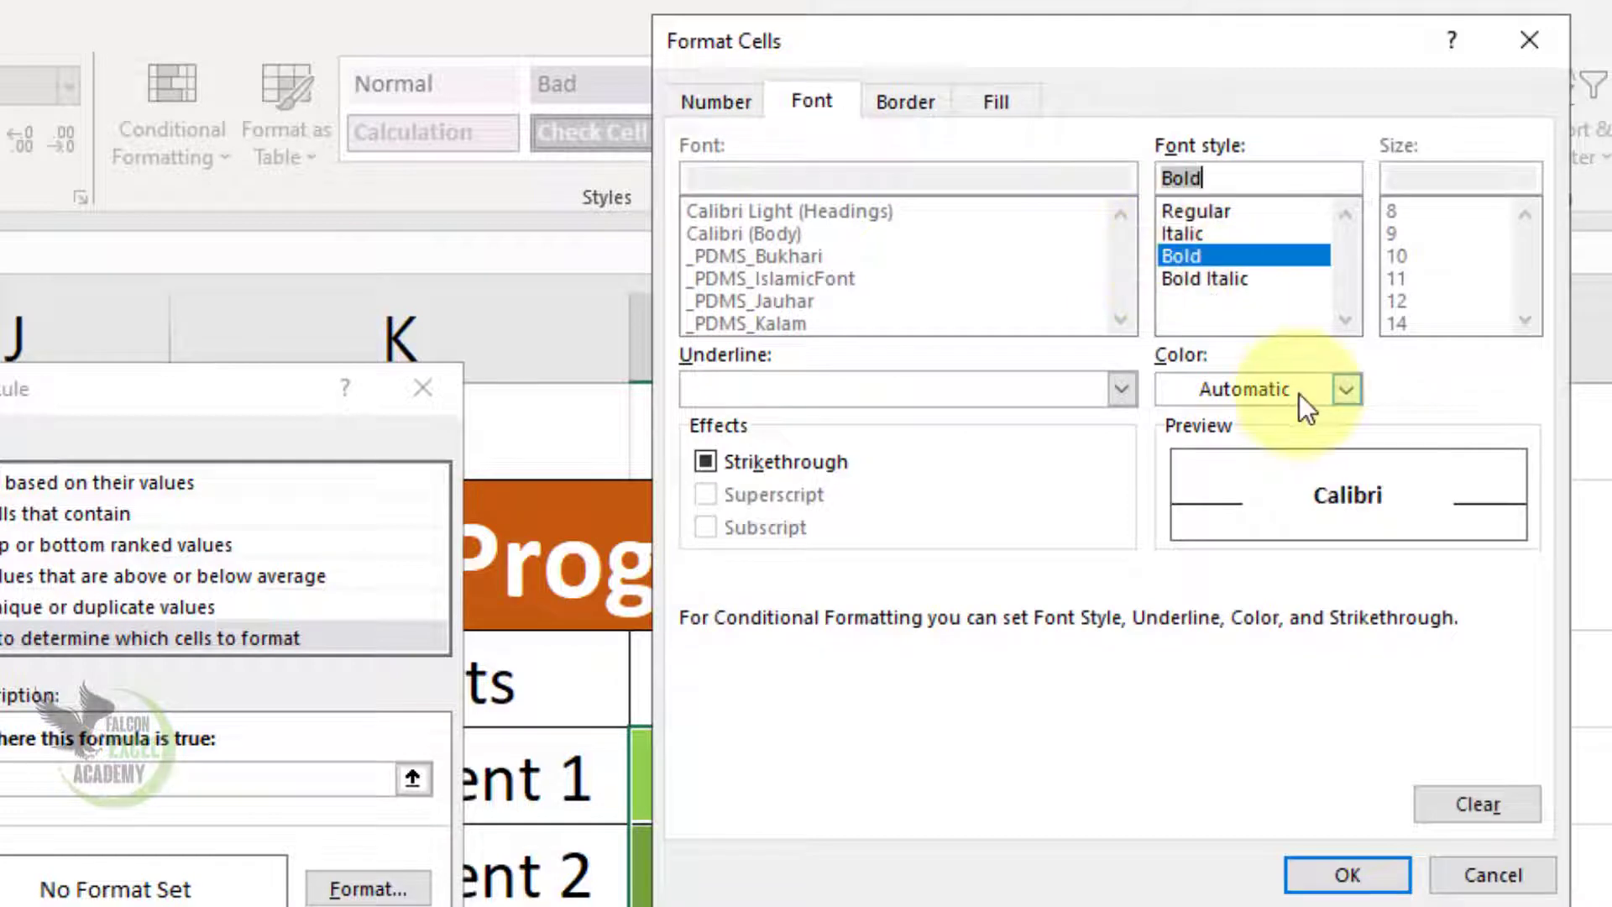
{"action": "left_click", "coordinate": [1298, 394]}
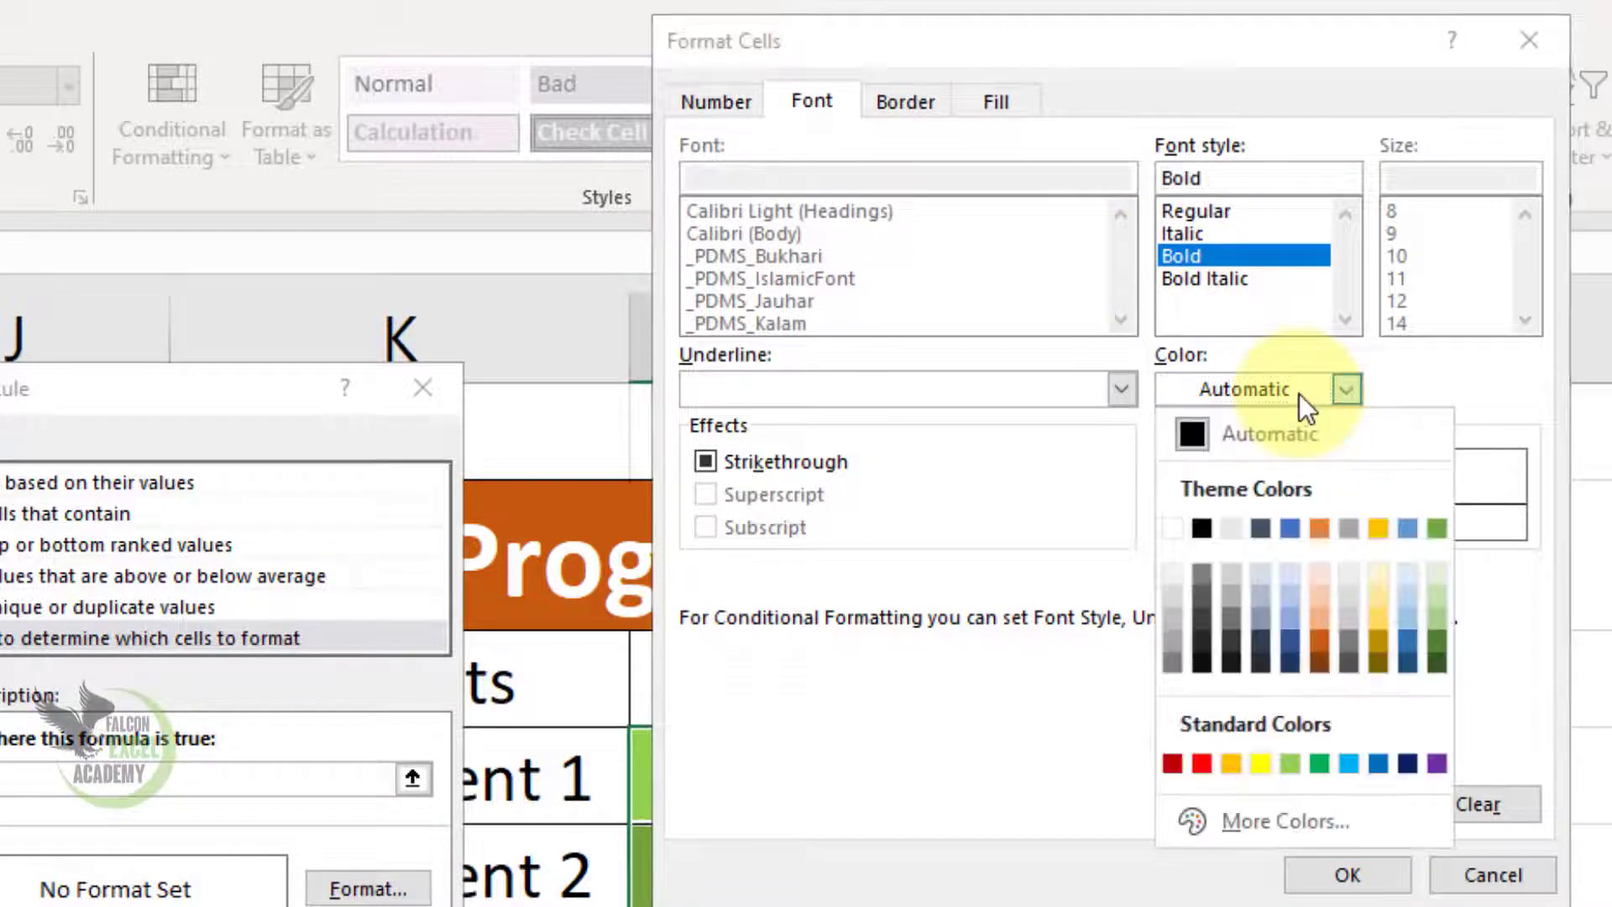
{"action": "left_click", "coordinate": [1173, 527]}
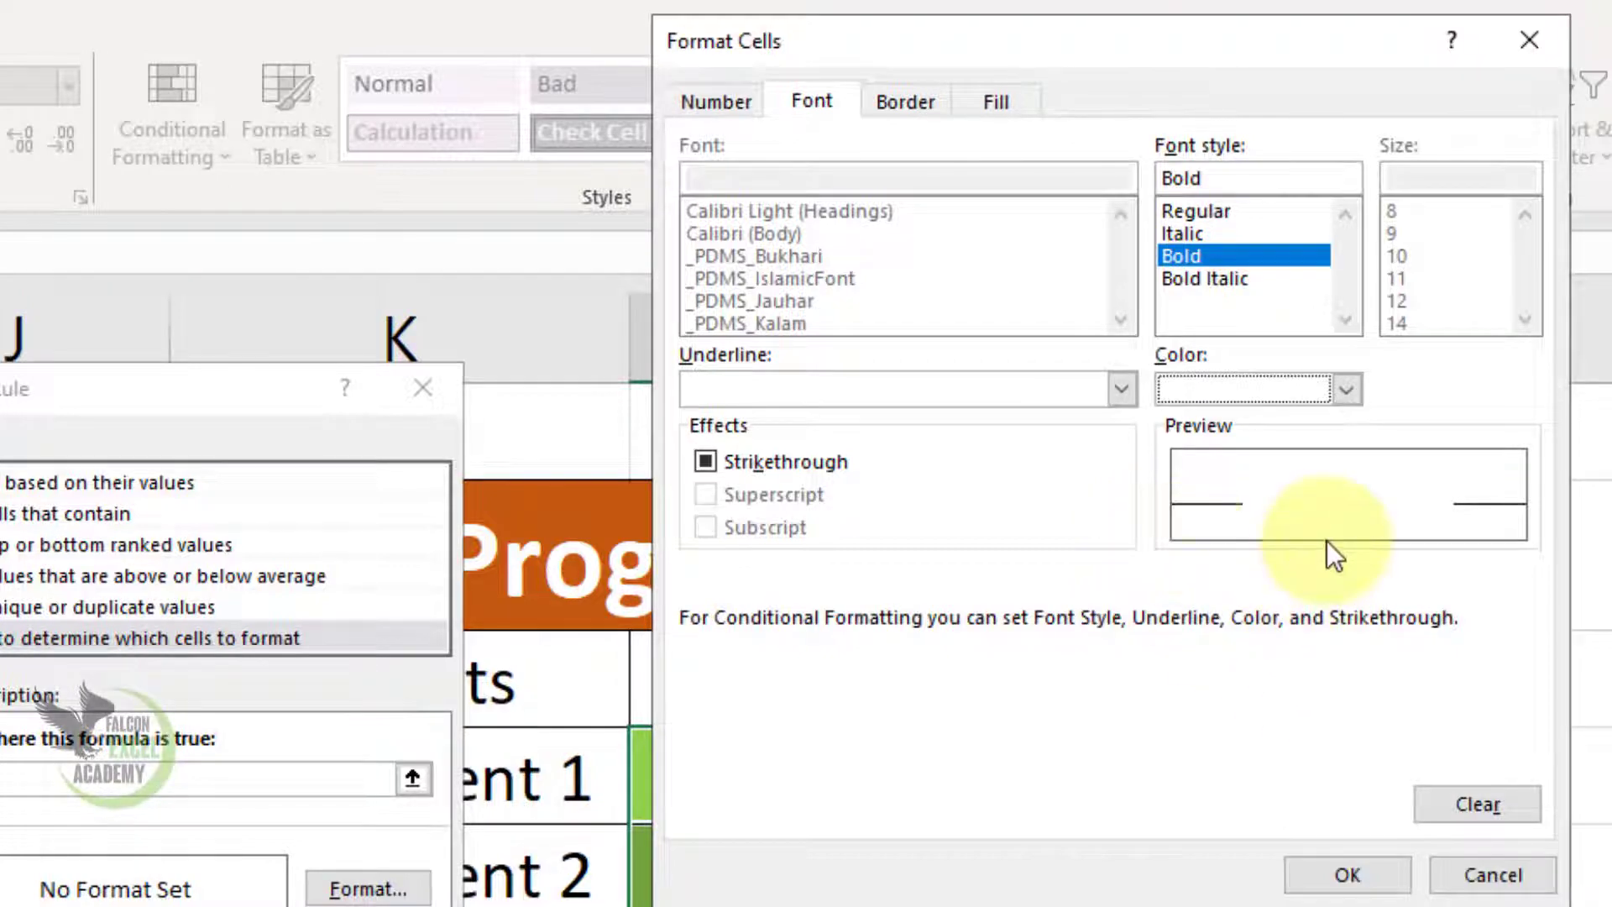
{"action": "left_click", "coordinate": [1356, 870]}
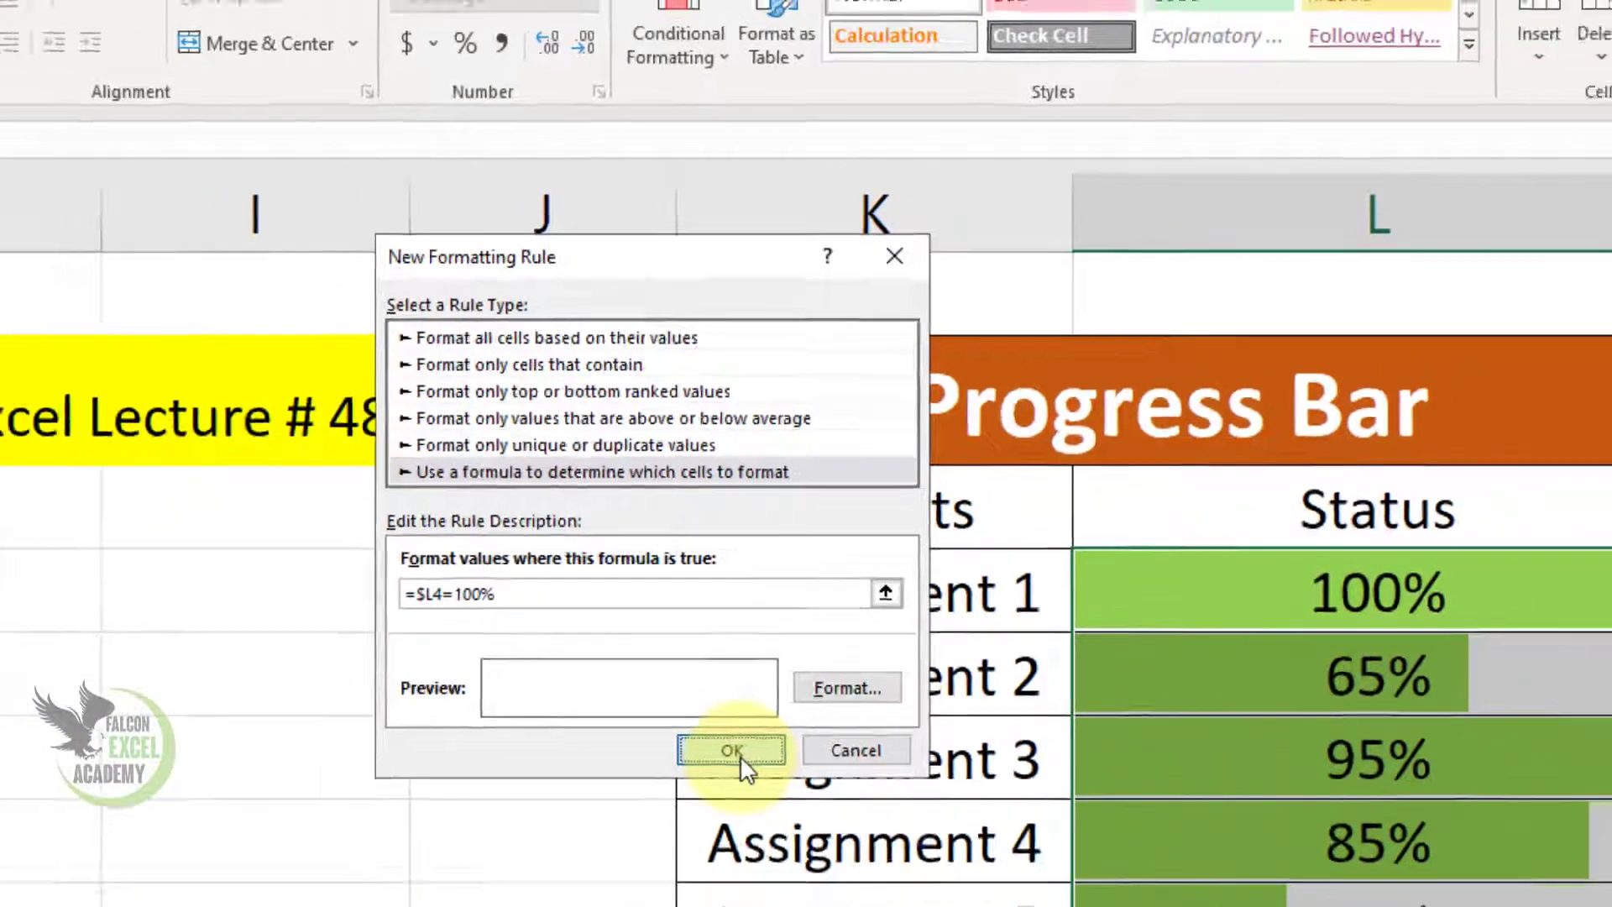
{"action": "left_click", "coordinate": [719, 848]}
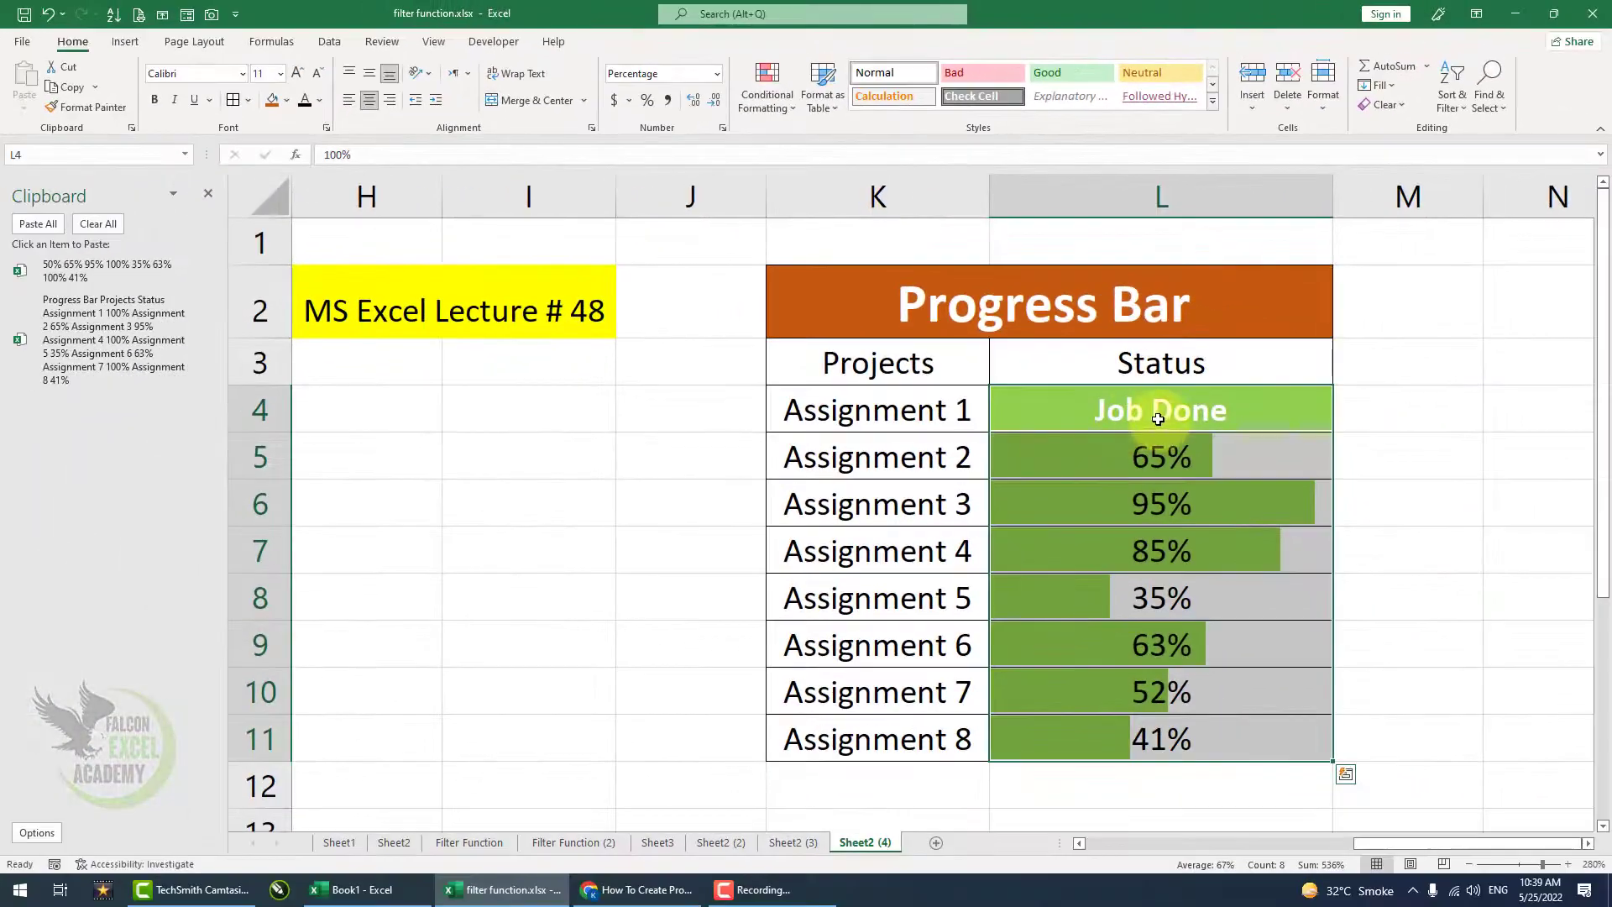
Step: Set the status of Assignment 4 in L7 and Assignment 8 in L11 to 100%
{"action": "left_click", "coordinate": [1164, 551]}
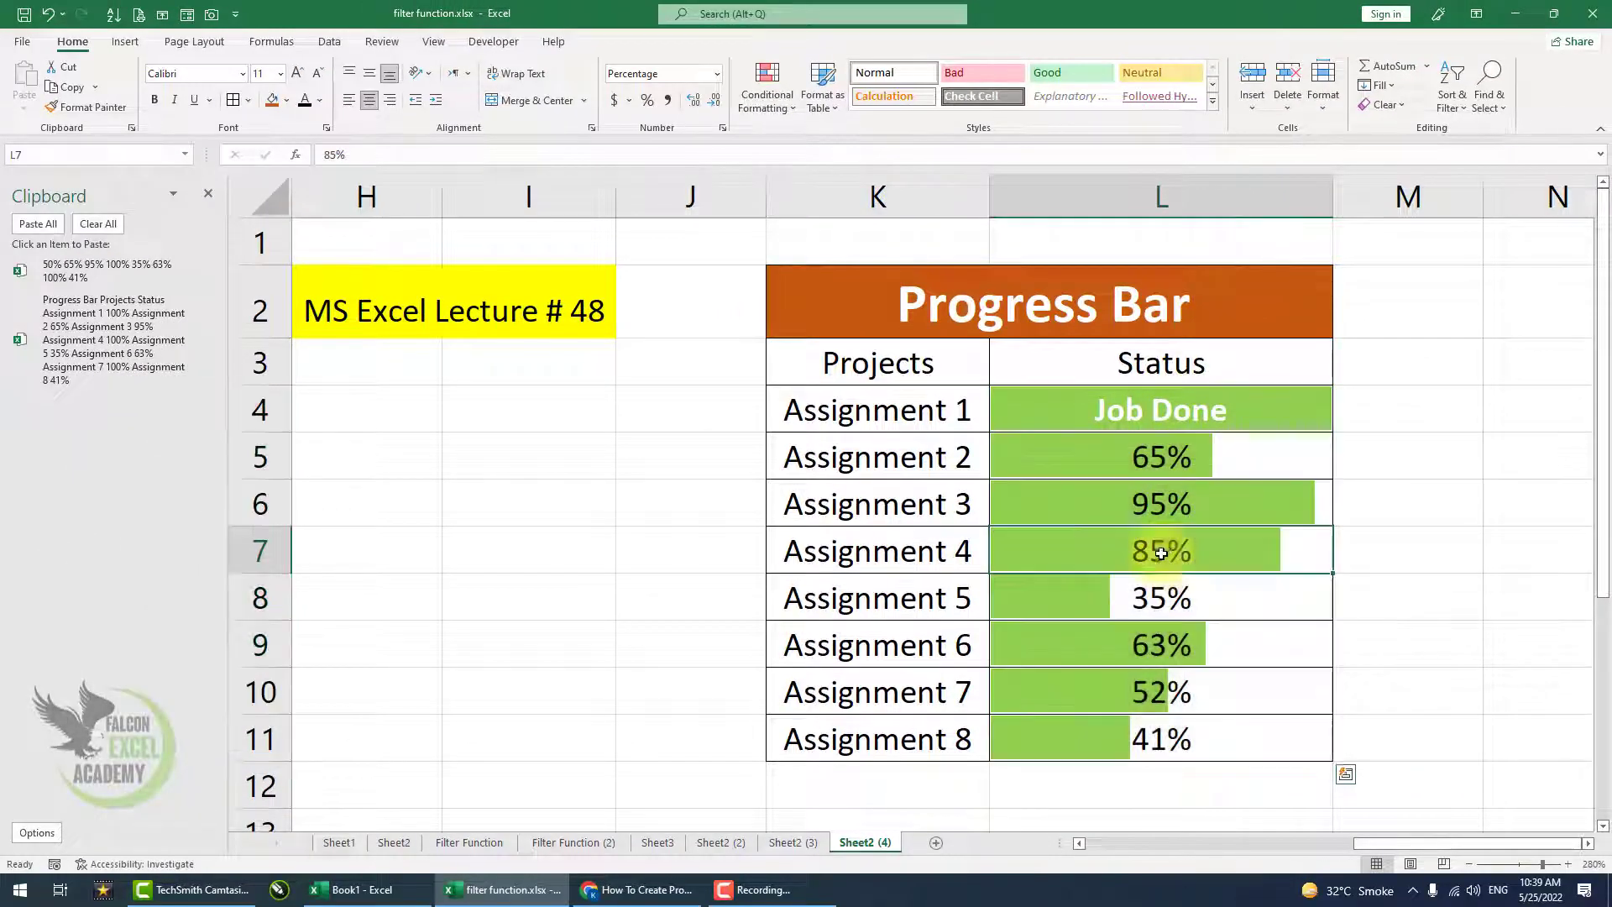
{"action": "type", "text": "100"}
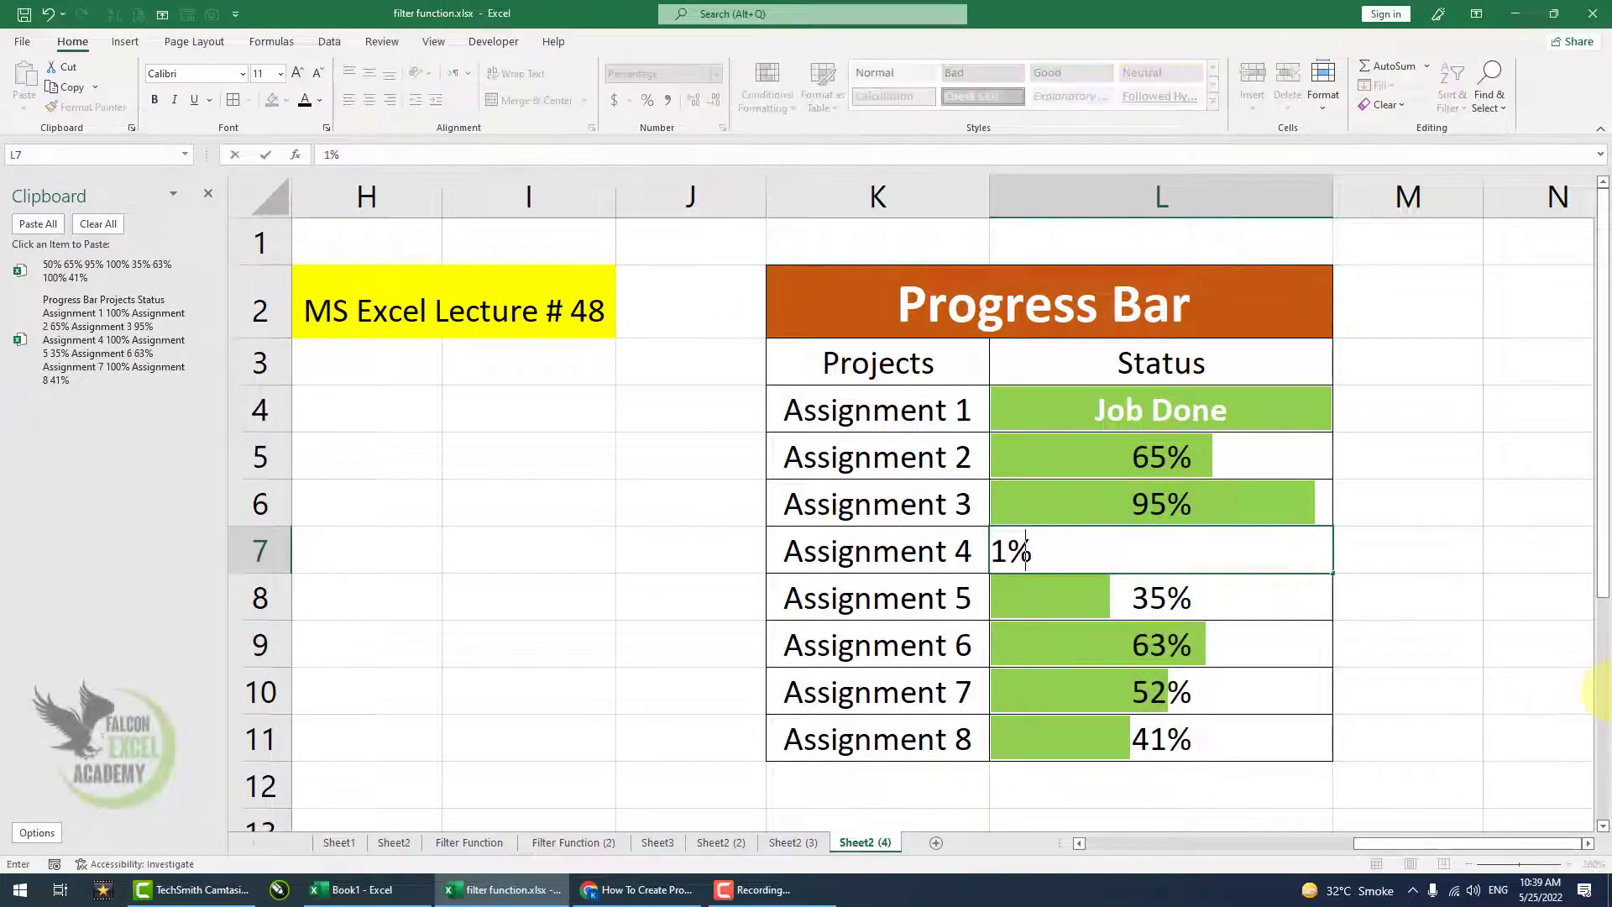
{"action": "key", "text": "Return"}
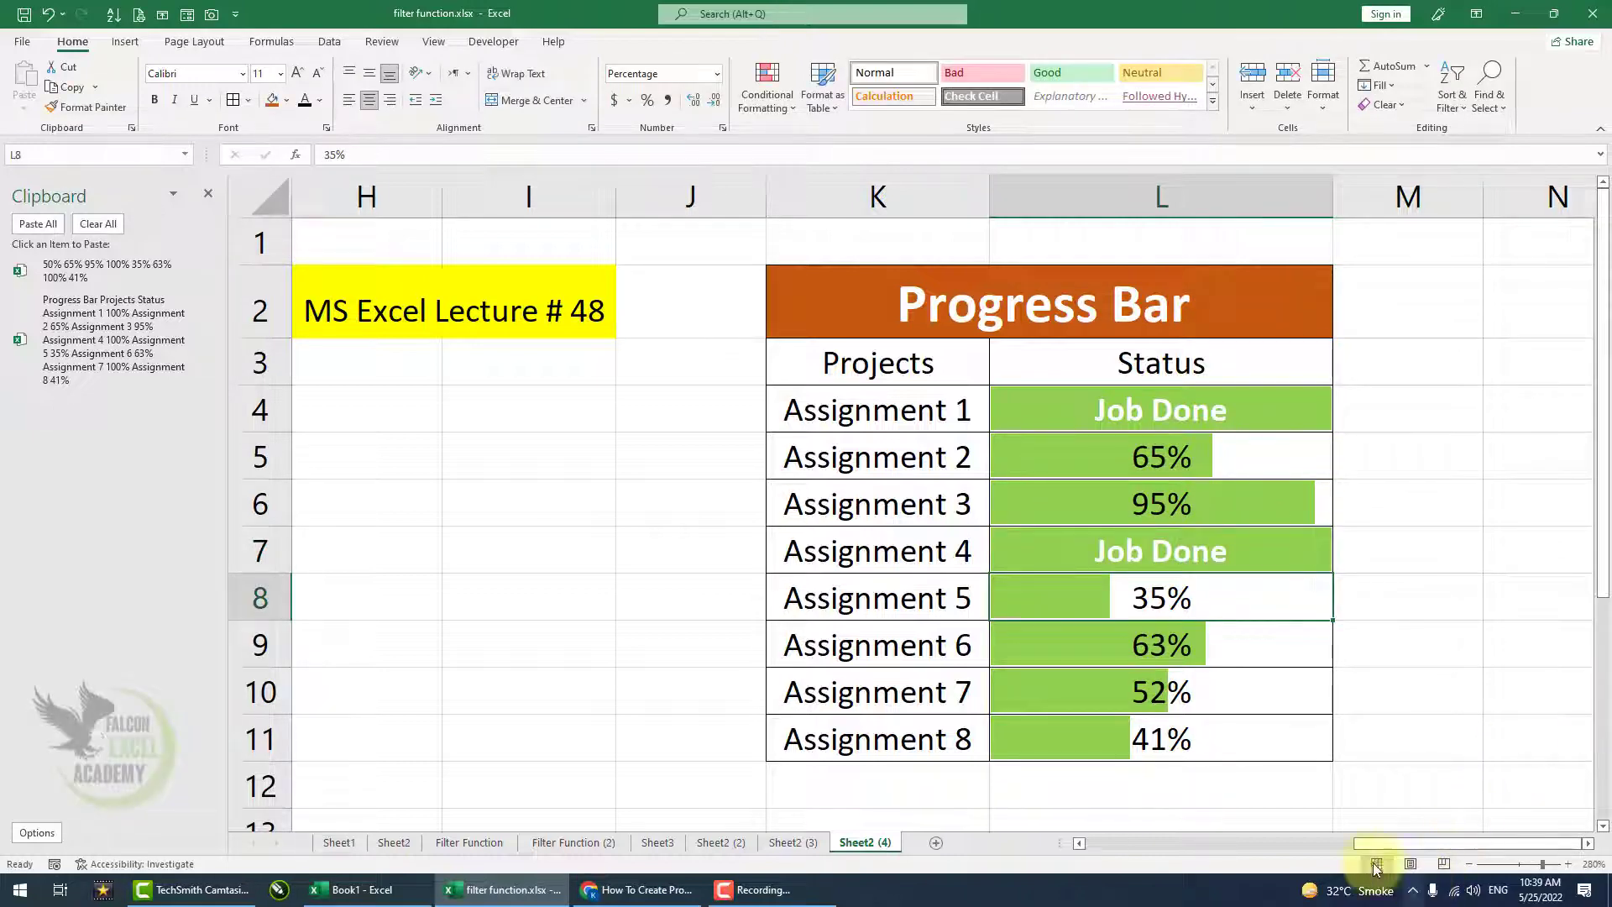
{"action": "left_click", "coordinate": [1239, 752]}
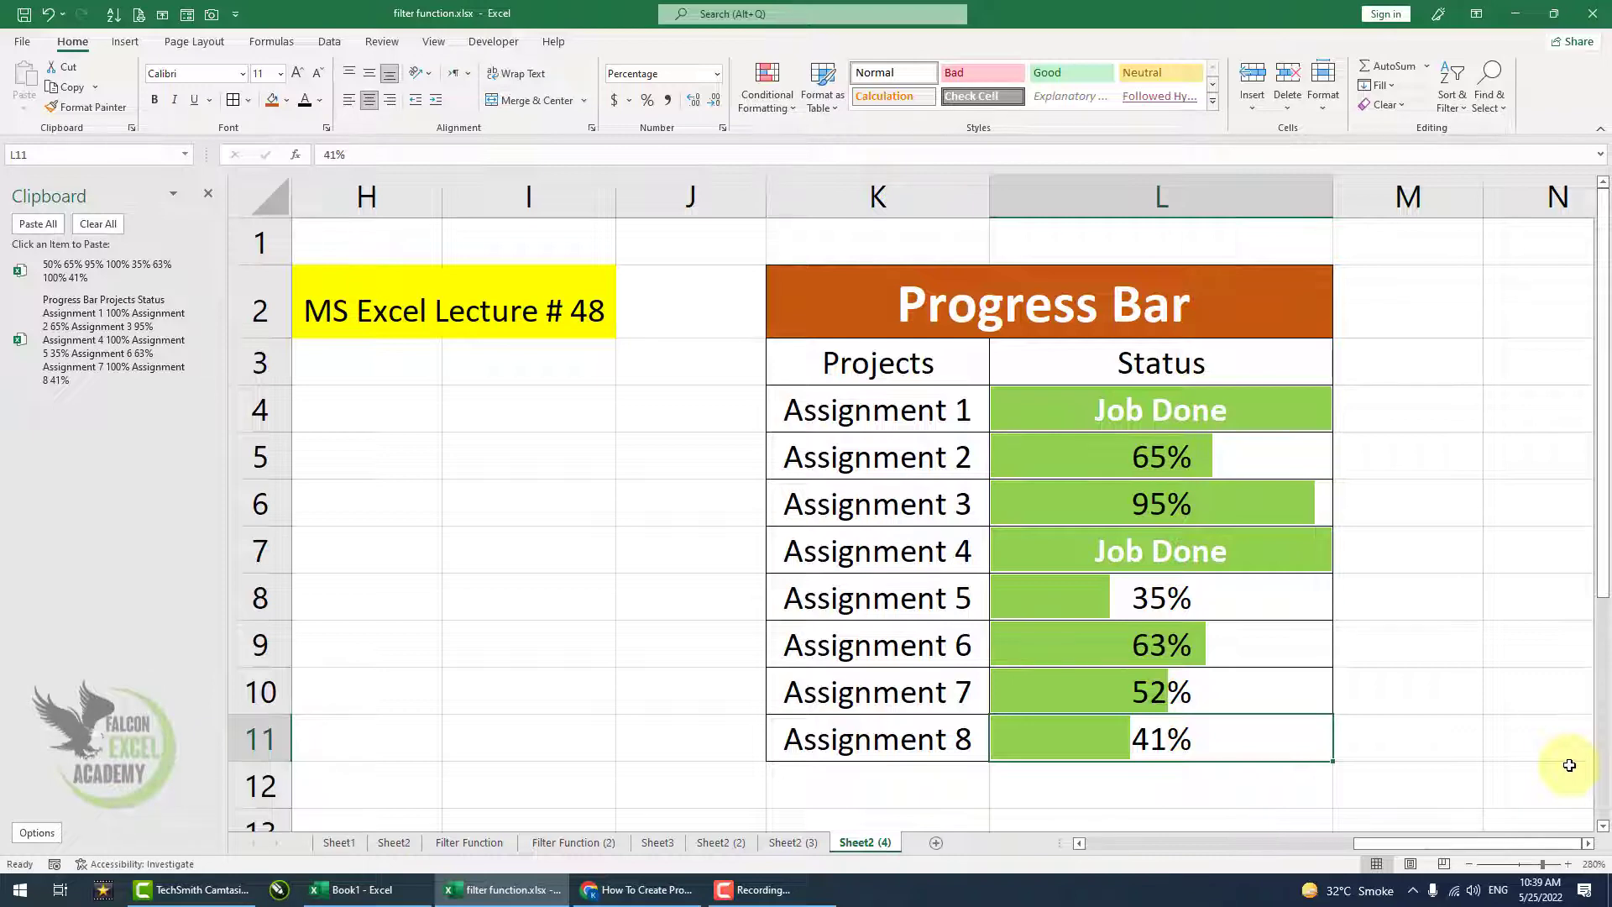
{"action": "type", "text": "100"}
{"action": "key", "text": "Return"}
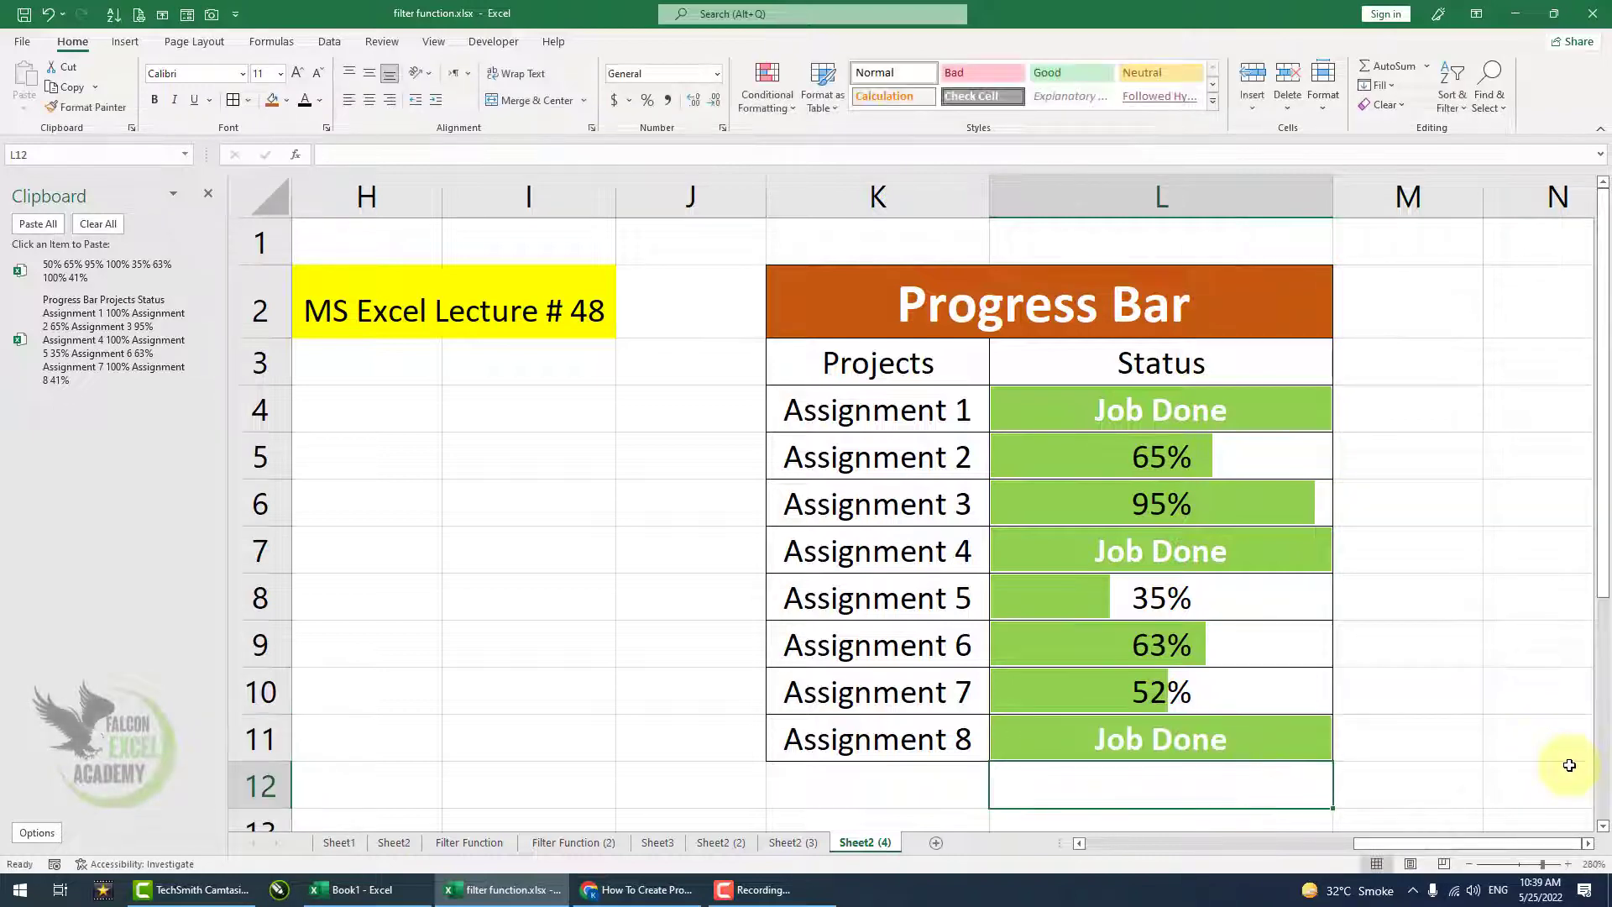